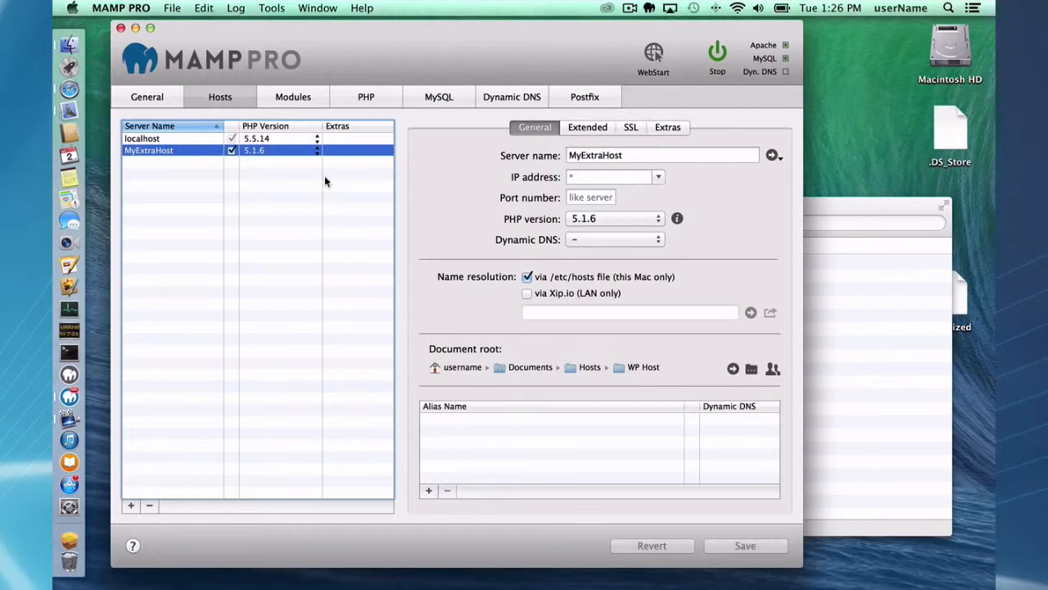
- Try adding an extra to MyExtraHost and dismiss the no-available-extras message
{"action": "left_click", "coordinate": [670, 127]}
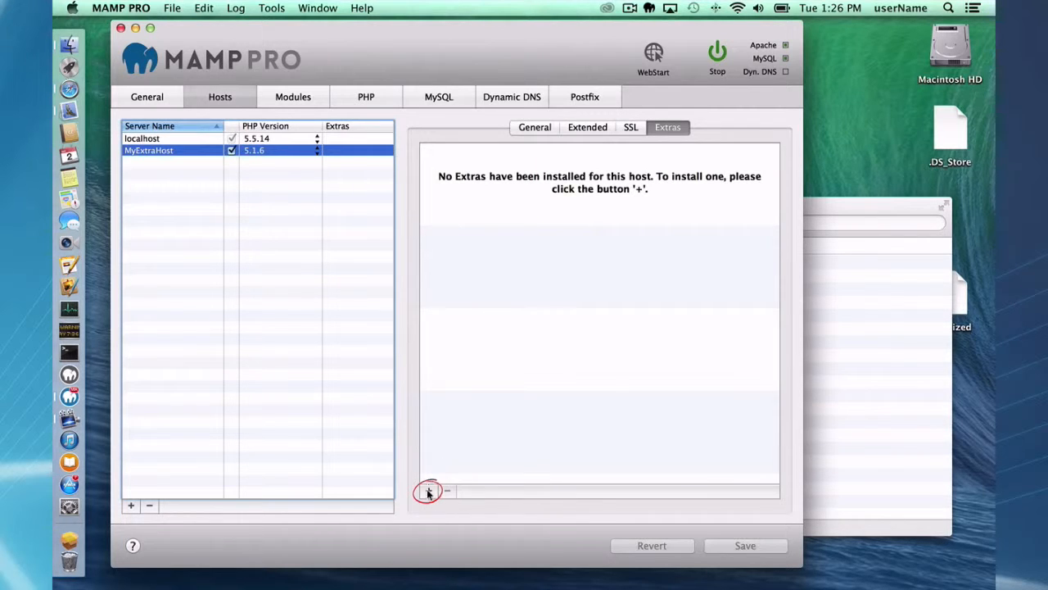
{"action": "left_click", "coordinate": [427, 490]}
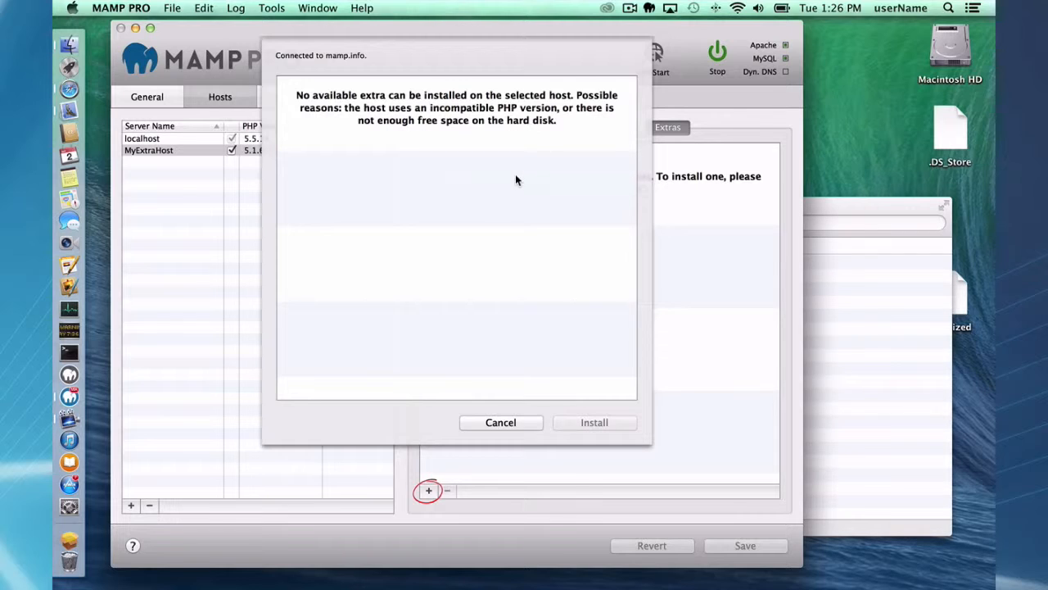
{"action": "left_click", "coordinate": [508, 423]}
- Switch MyExtraHost to PHP 5.5.14, save, and restart the servers
{"action": "left_click", "coordinate": [277, 156]}
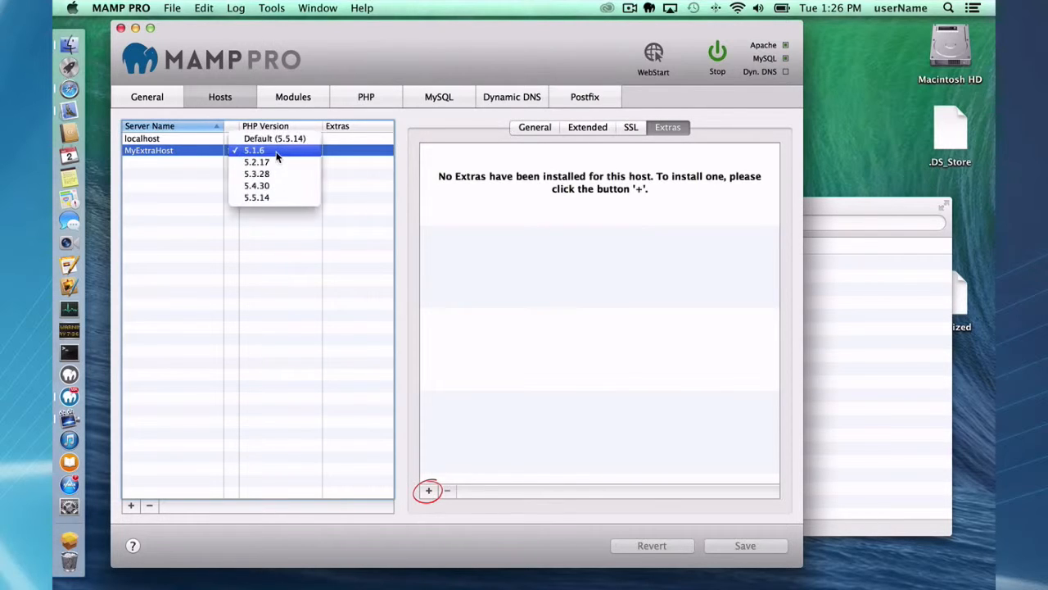
{"action": "left_click", "coordinate": [256, 197]}
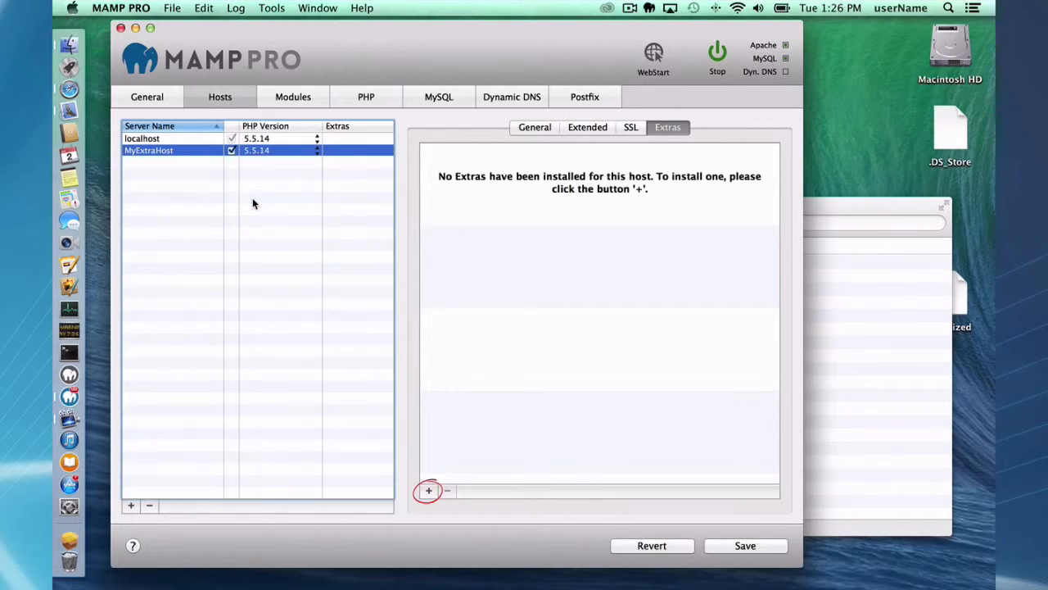
{"action": "left_click", "coordinate": [745, 545]}
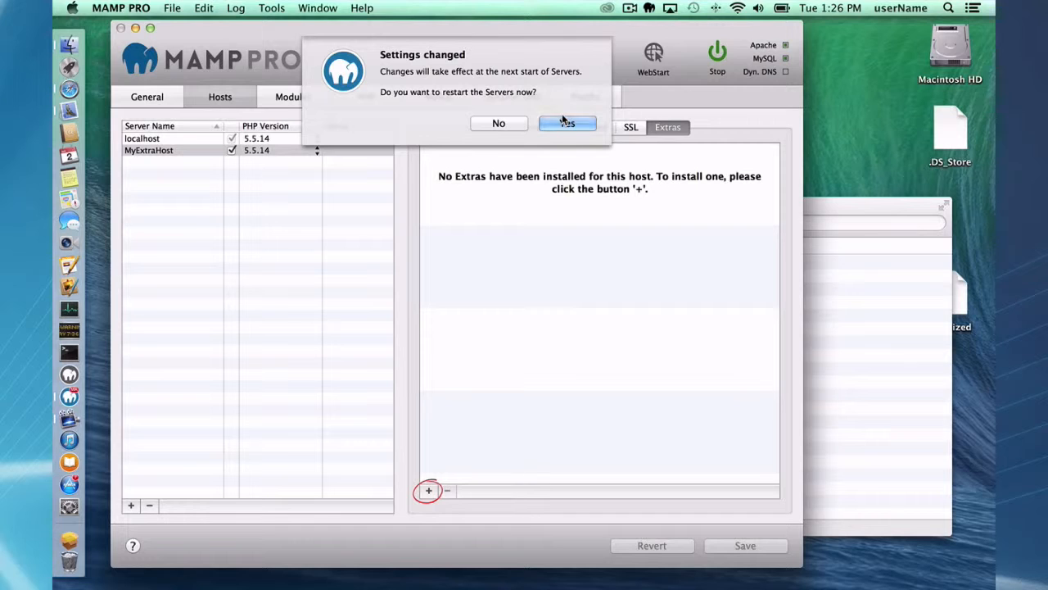
{"action": "left_click", "coordinate": [565, 123]}
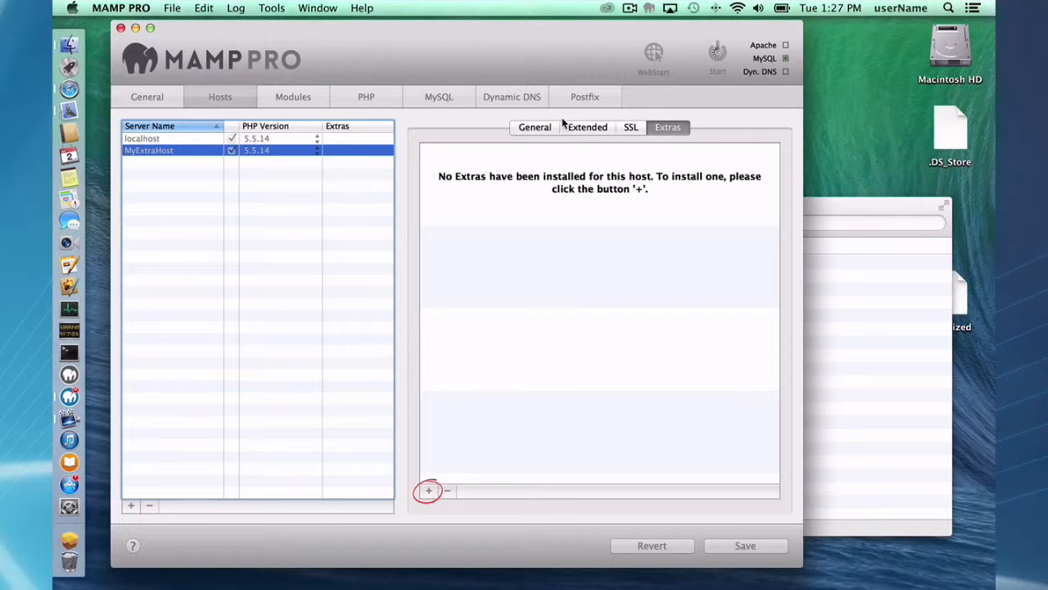
- Choose WordPress 3.5.1 from MyExtraHost's installable extras
{"action": "left_click", "coordinate": [428, 489]}
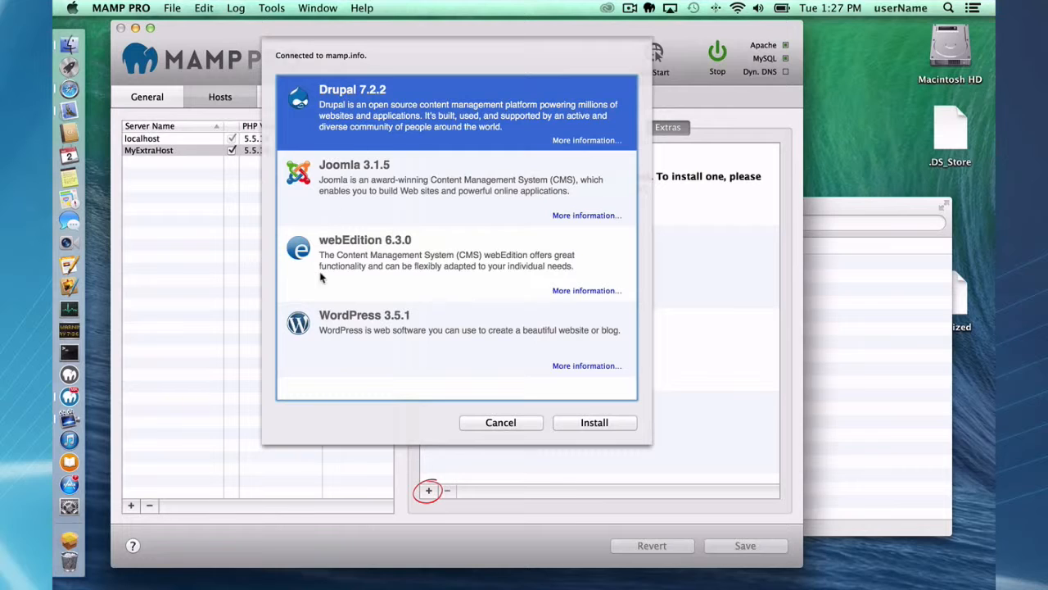
{"action": "left_click", "coordinate": [344, 325]}
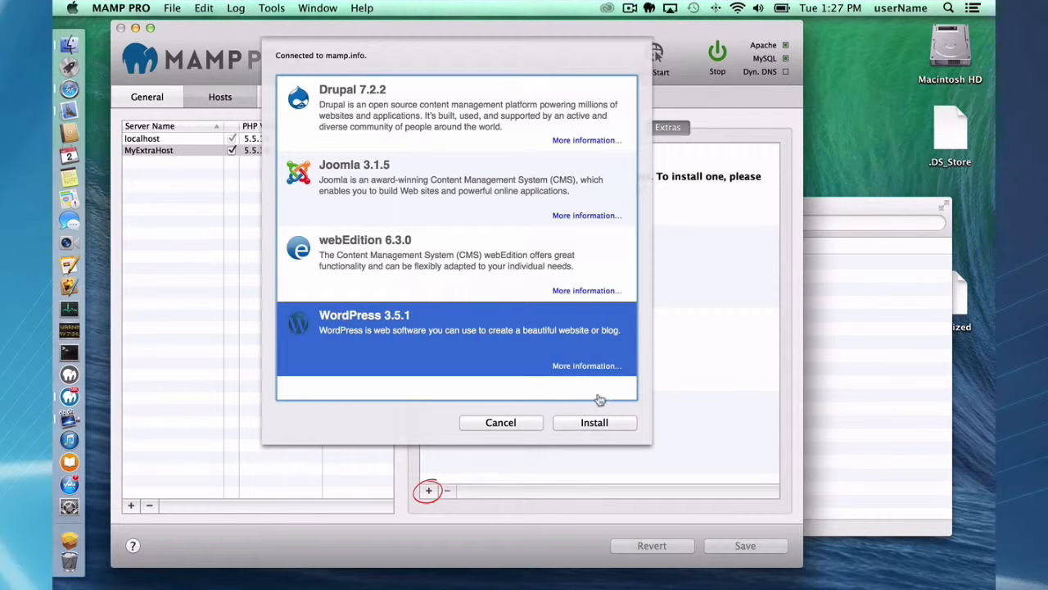
{"action": "left_click", "coordinate": [595, 423]}
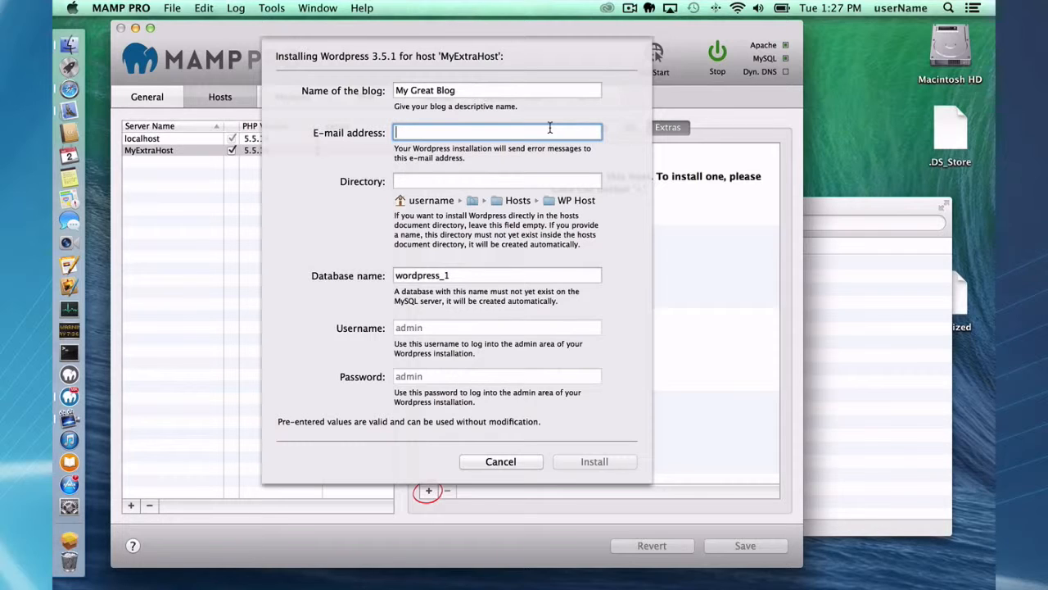
- Enter the admin e-mail, name the database wordpress_screencast, and start the installation
{"action": "type", "text": "myFakeEmail@fake."}
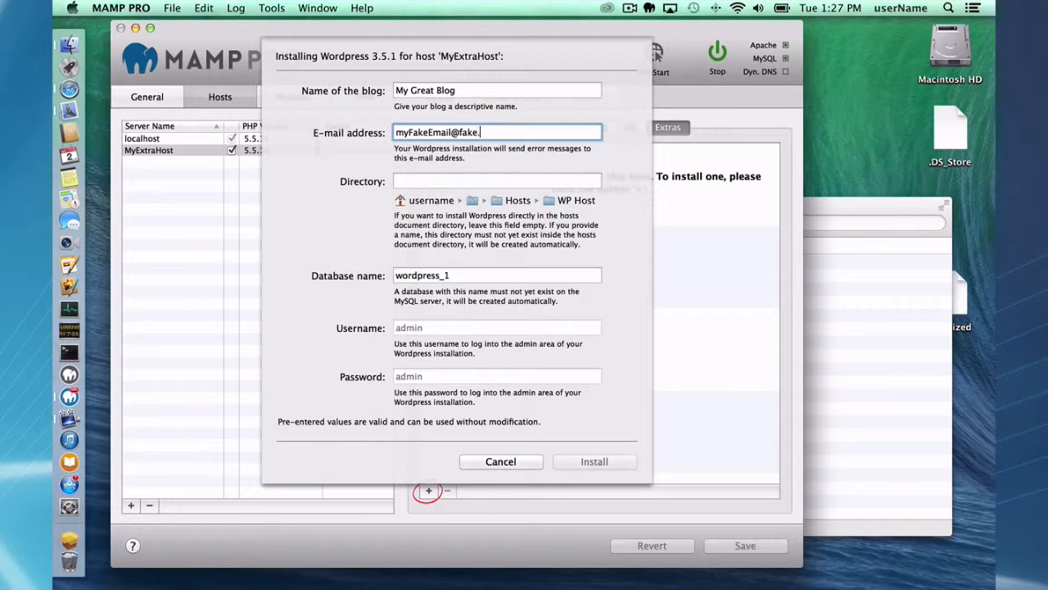
{"action": "type", "text": "com"}
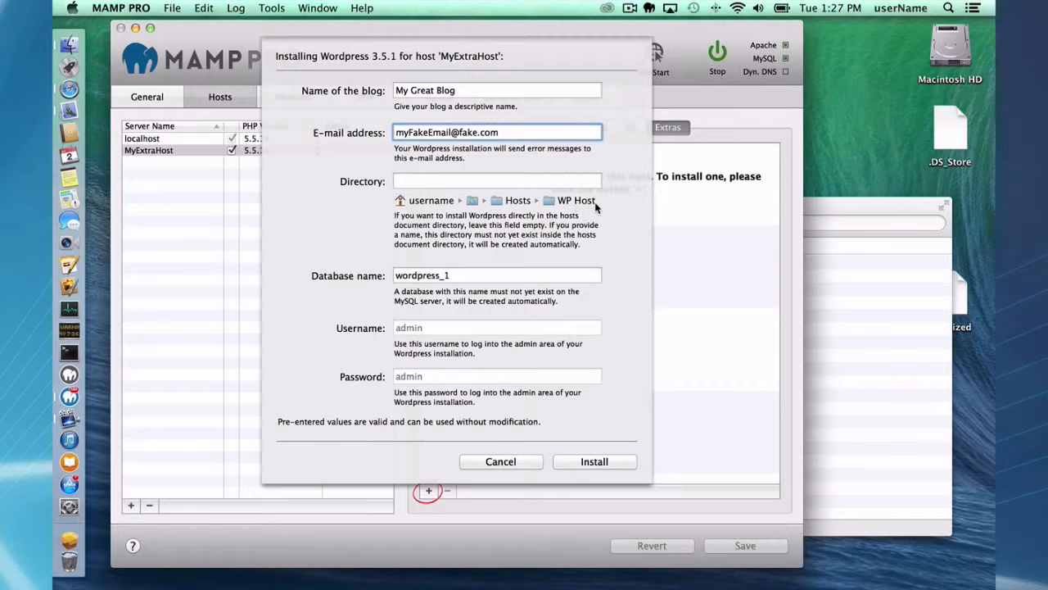
{"action": "left_click", "coordinate": [466, 276]}
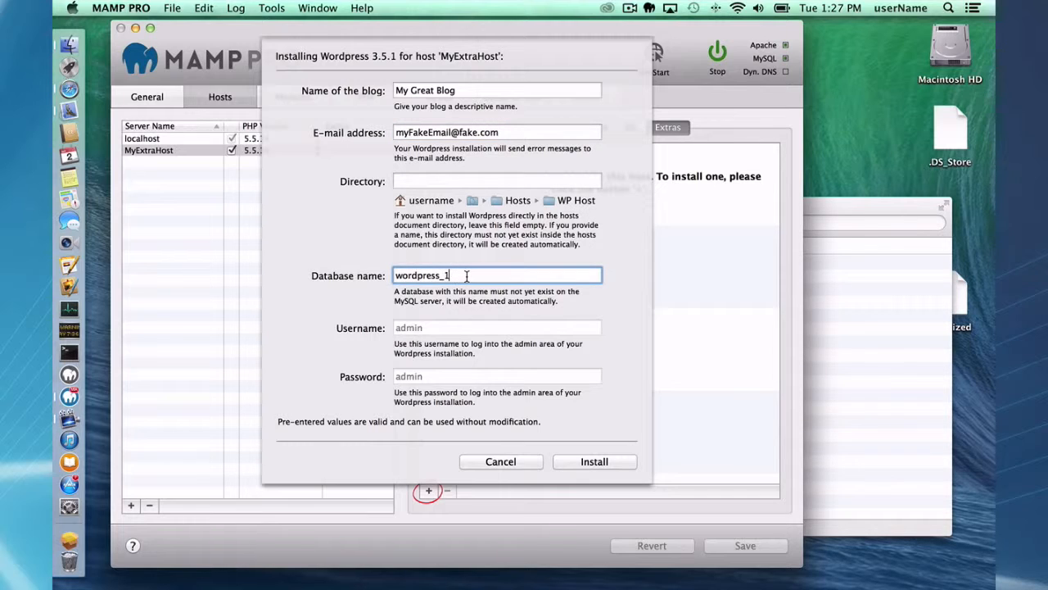
{"action": "key", "text": "BackSpace"}
{"action": "type", "text": "screencast"}
{"action": "left_click", "coordinate": [589, 461]}
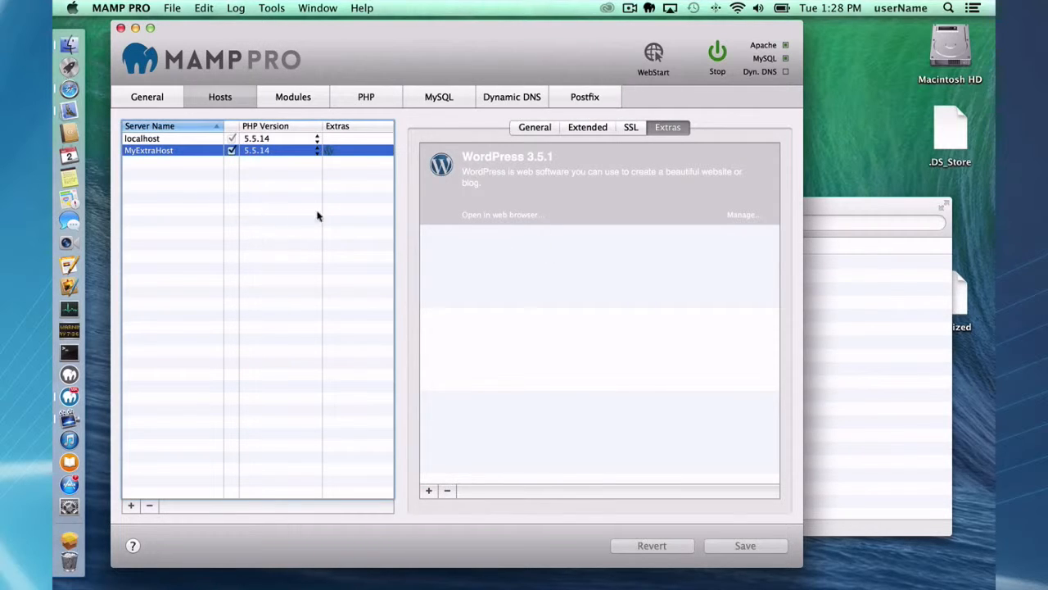
{"action": "left_click", "coordinate": [249, 139]}
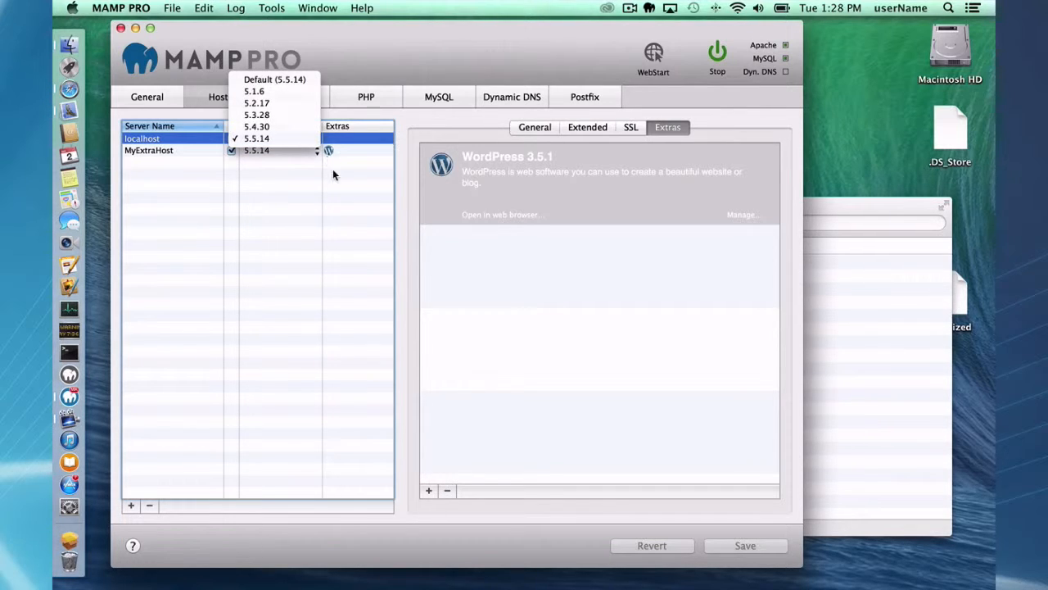
{"action": "left_click", "coordinate": [351, 213]}
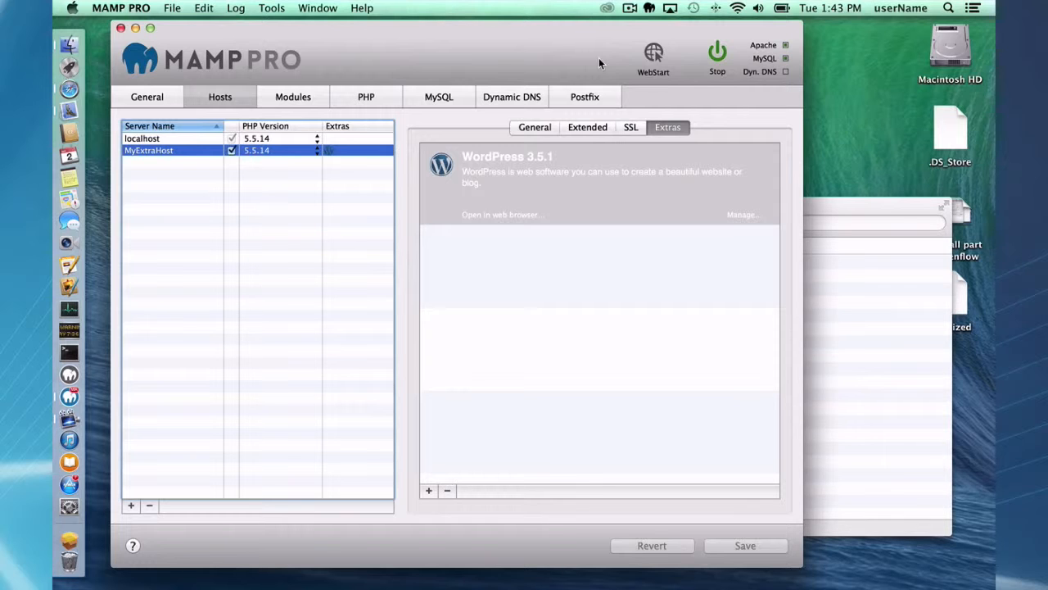
- Open phpMyAdmin from the MAMP start page and view wordpress_screencast's 11 tables
{"action": "left_click", "coordinate": [654, 54]}
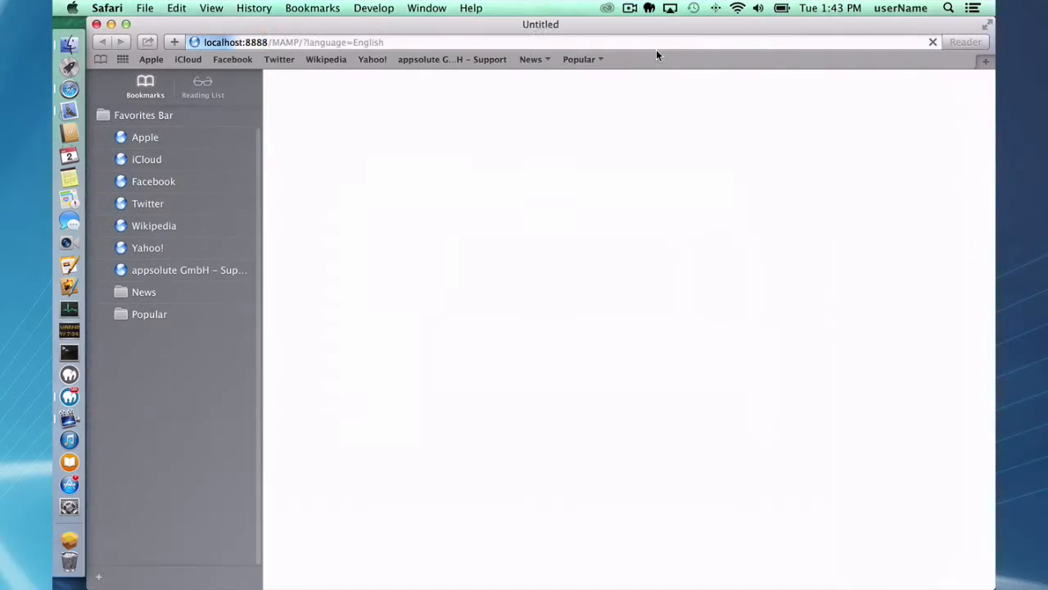
{"action": "scroll", "coordinate": [459, 388], "scroll_direction": "down", "scroll_amount": 1}
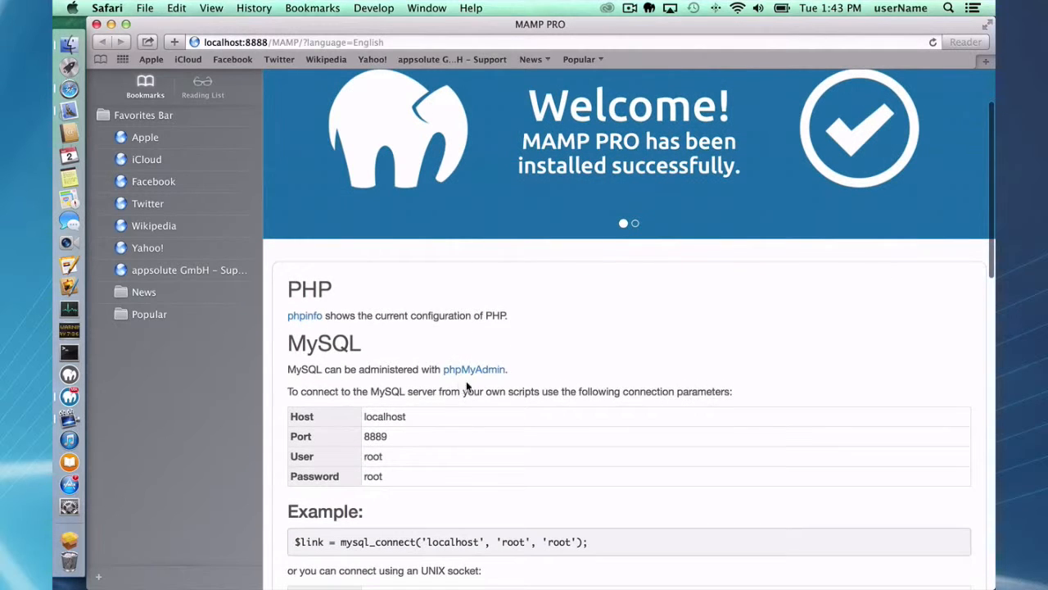
{"action": "left_click", "coordinate": [474, 370]}
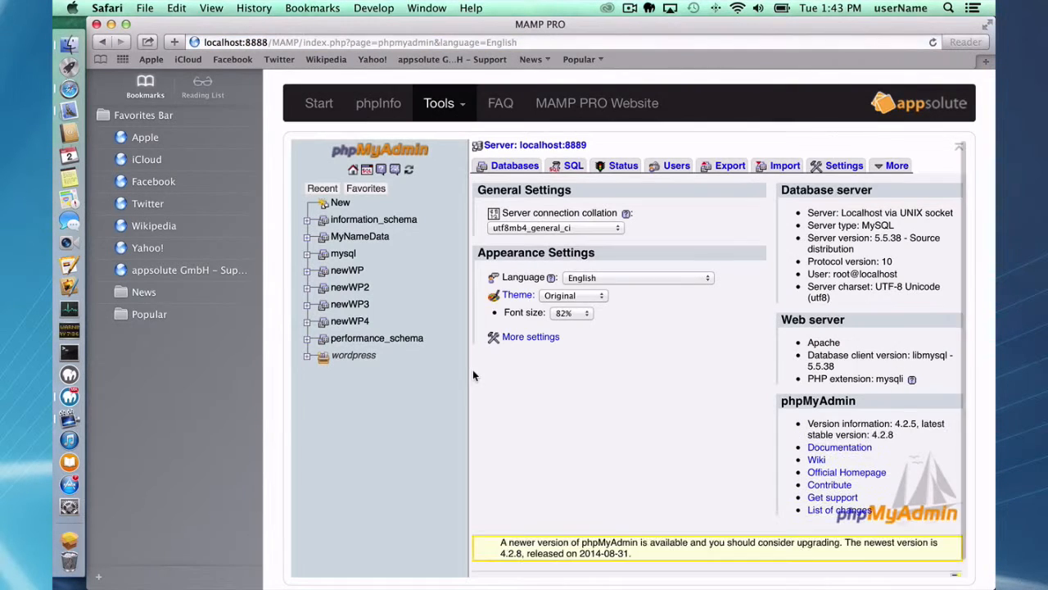
{"action": "left_click", "coordinate": [511, 170]}
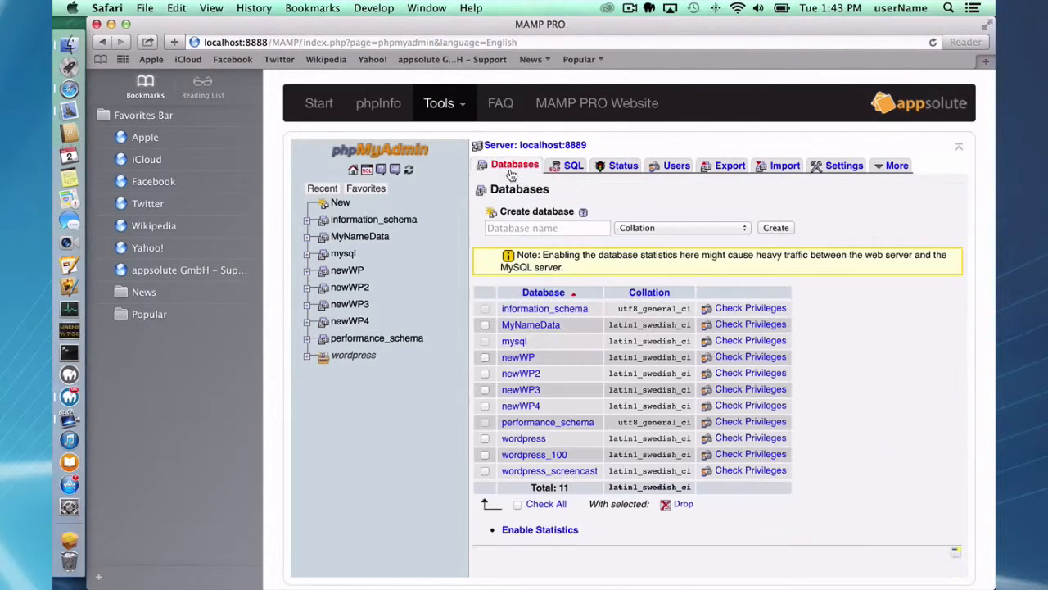
{"action": "left_click", "coordinate": [539, 472]}
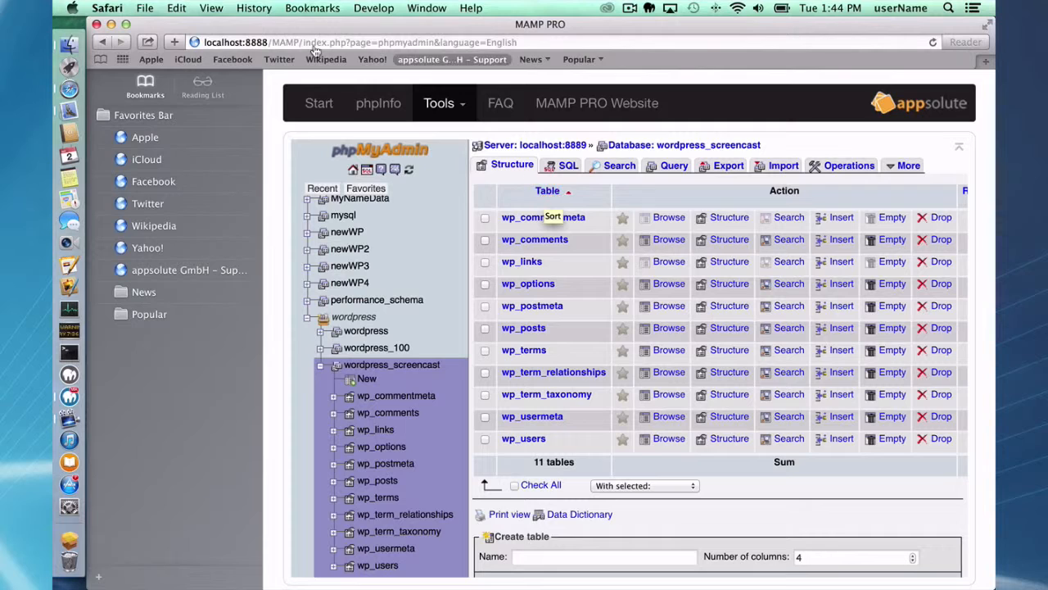
- Close both Safari windows, including the wordpress.org one, leaving MAMP PRO in front
{"action": "left_click", "coordinate": [96, 24]}
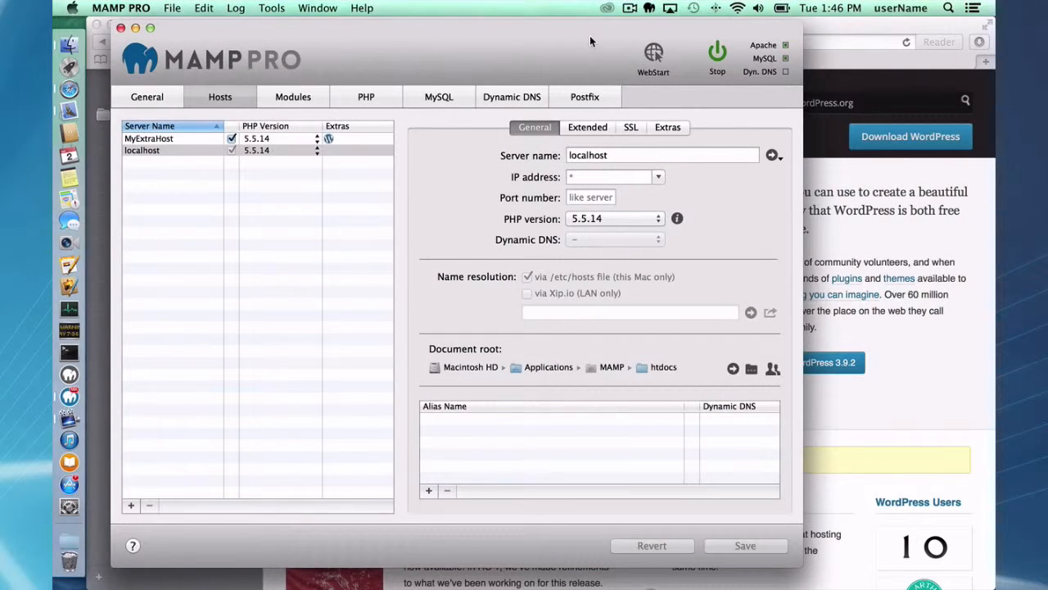
{"action": "left_click", "coordinate": [838, 26]}
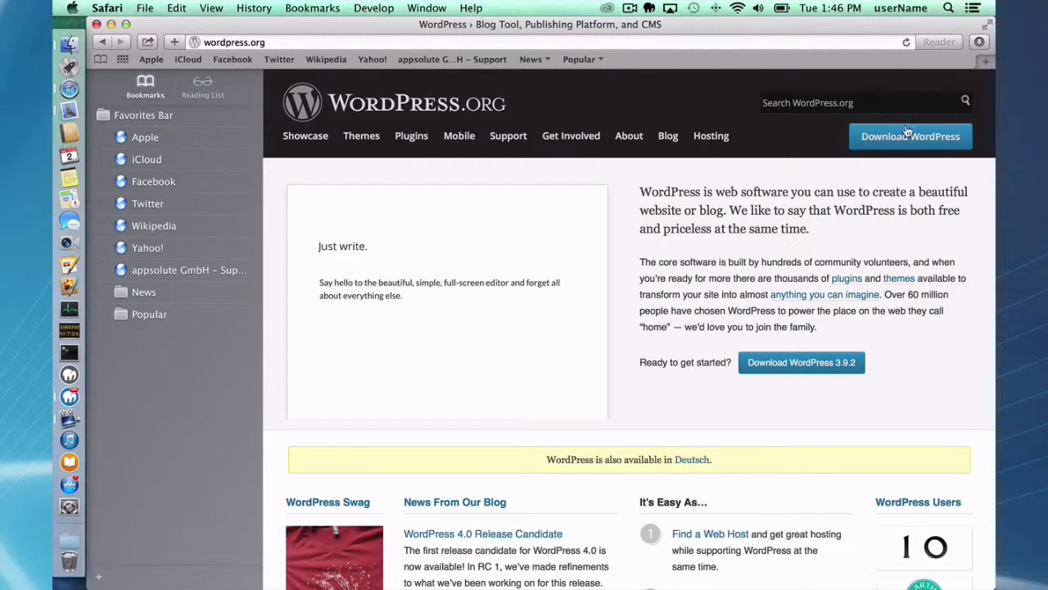
{"action": "left_click", "coordinate": [97, 25]}
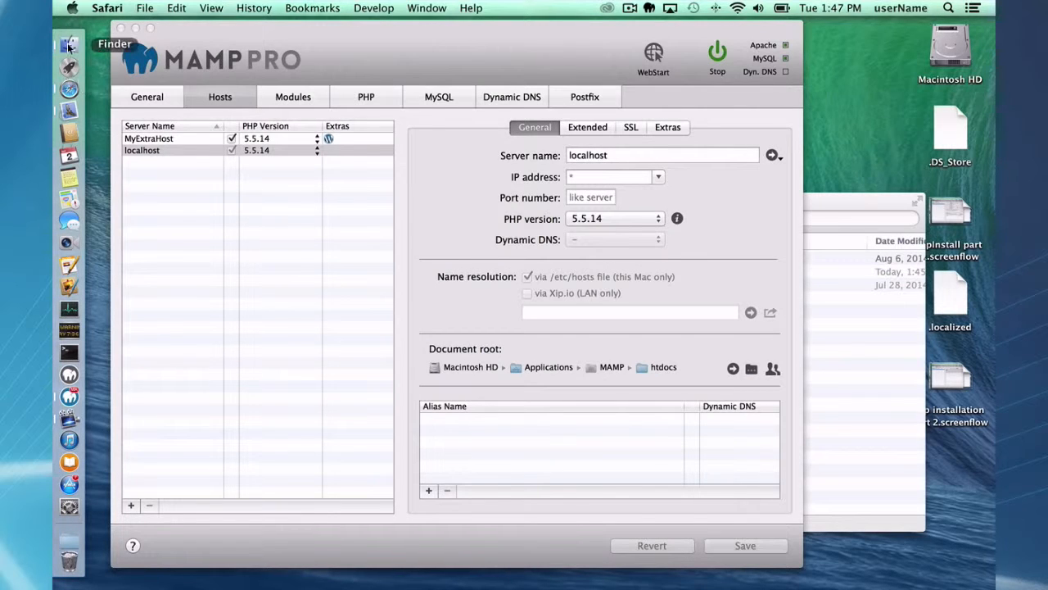
- Copy the wordpress folder from Downloads into Documents/Hosts
{"action": "left_click", "coordinate": [69, 47]}
{"action": "left_click_drag", "start_coordinate": [439, 239], "coordinate": [338, 169]}
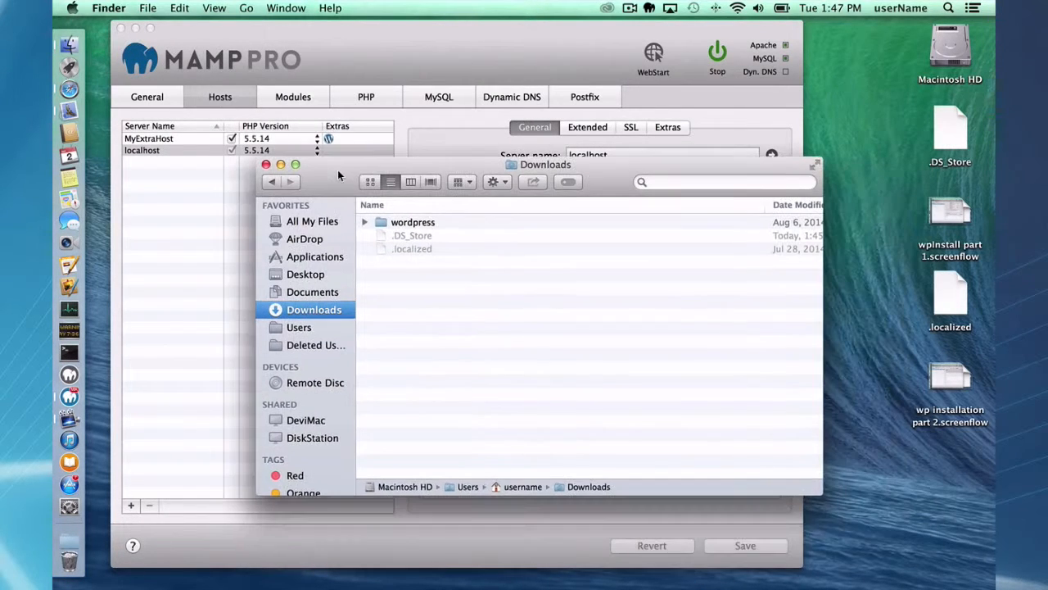
{"action": "left_click", "coordinate": [412, 227]}
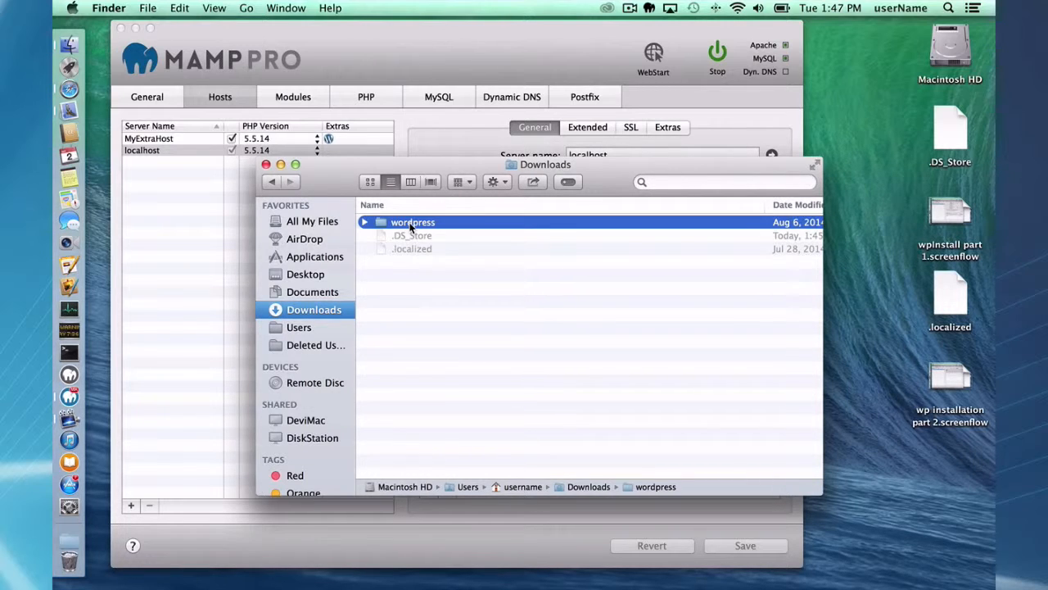
{"action": "key", "text": "super+c"}
{"action": "left_click", "coordinate": [312, 293]}
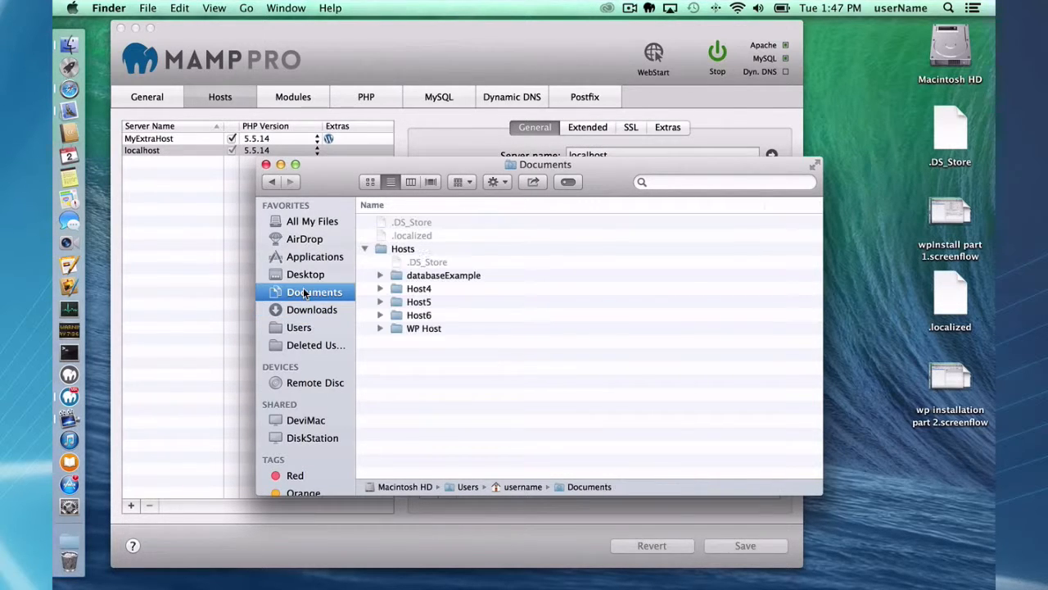
{"action": "double_click", "coordinate": [401, 249]}
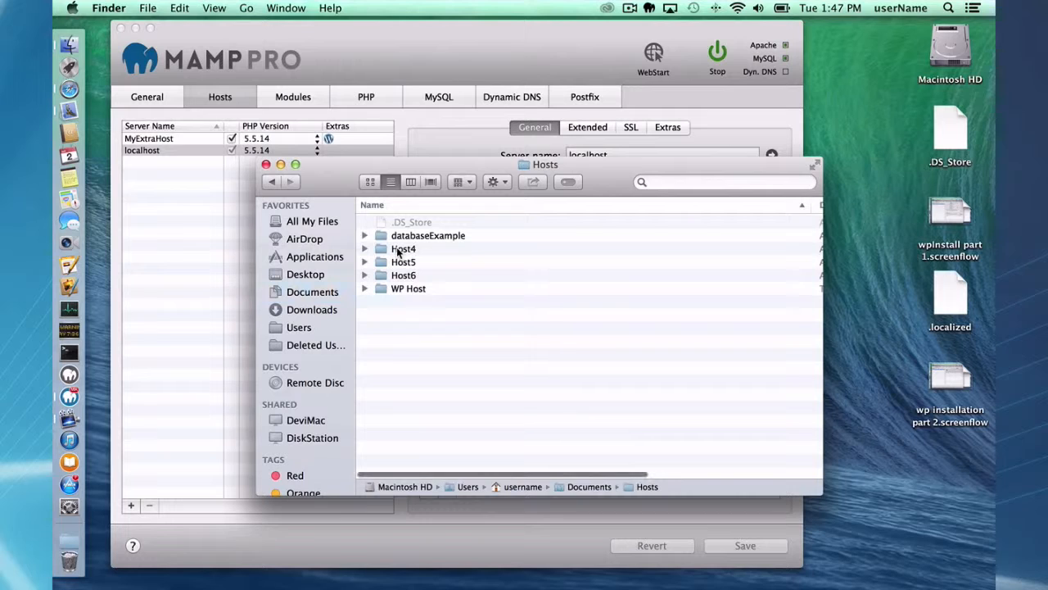
{"action": "key", "text": "super+v"}
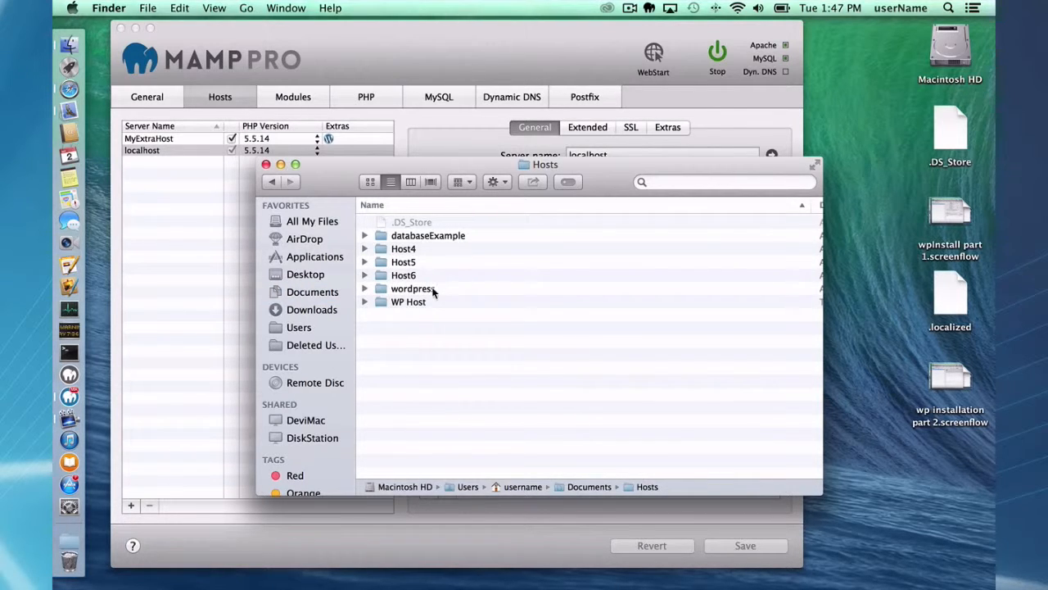
- Add a new MAMP PRO host named wpMyself
{"action": "left_click", "coordinate": [195, 243]}
{"action": "left_click", "coordinate": [130, 505]}
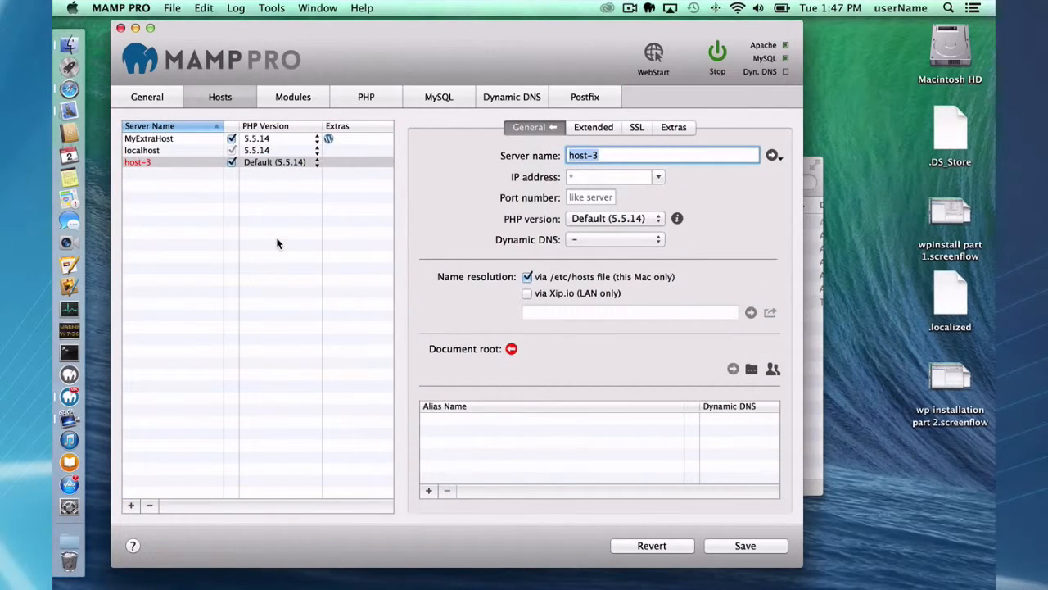
{"action": "type", "text": "wp"}
{"action": "type", "text": "Own"}
{"action": "key", "text": "BackSpace"}
{"action": "key", "text": "BackSpace"}
{"action": "key", "text": "BackSpace"}
{"action": "type", "text": "Myself"}
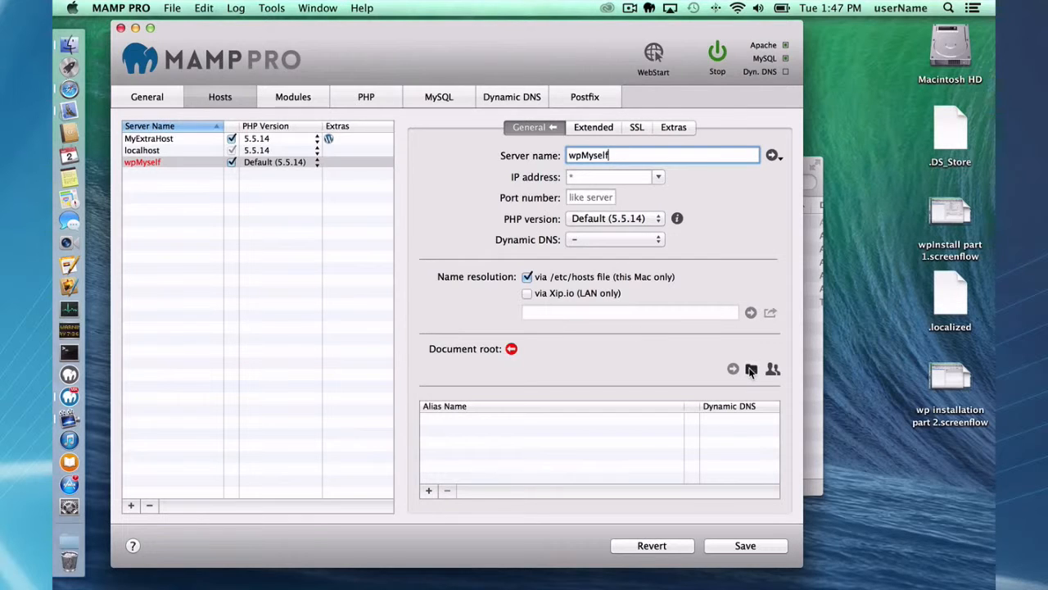
- Set its document root to Documents/Hosts/wordpress, save, and restart the servers
{"action": "left_click", "coordinate": [751, 370]}
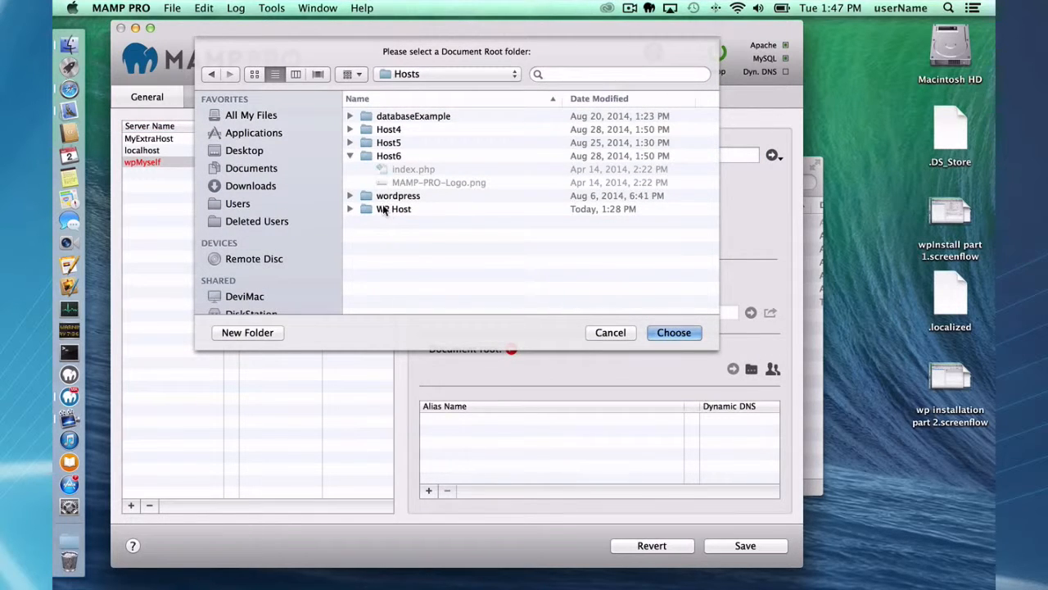
{"action": "left_click", "coordinate": [394, 197]}
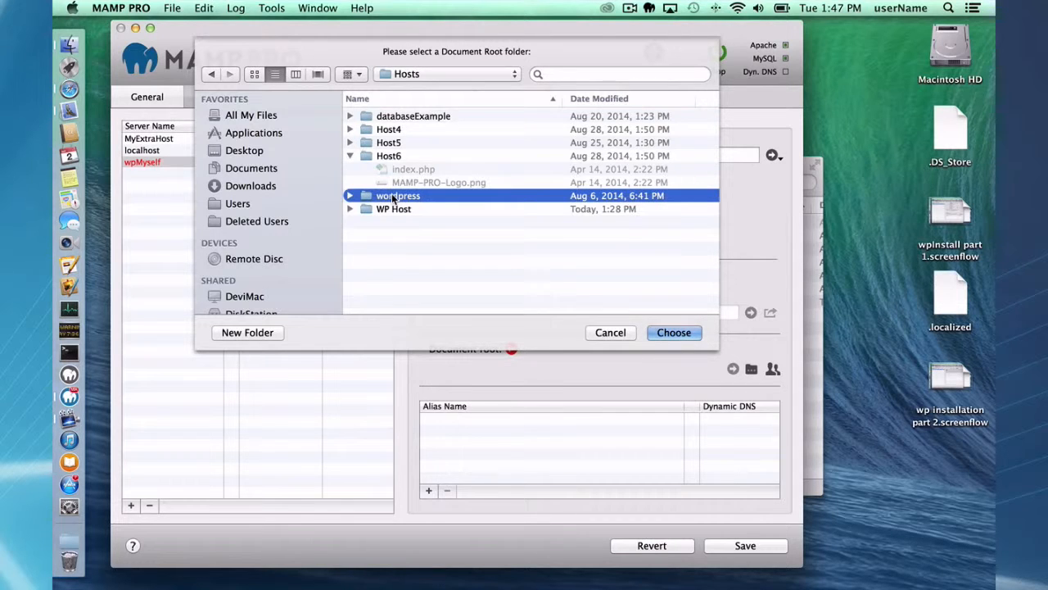
{"action": "double_click", "coordinate": [394, 197]}
{"action": "left_click", "coordinate": [673, 332]}
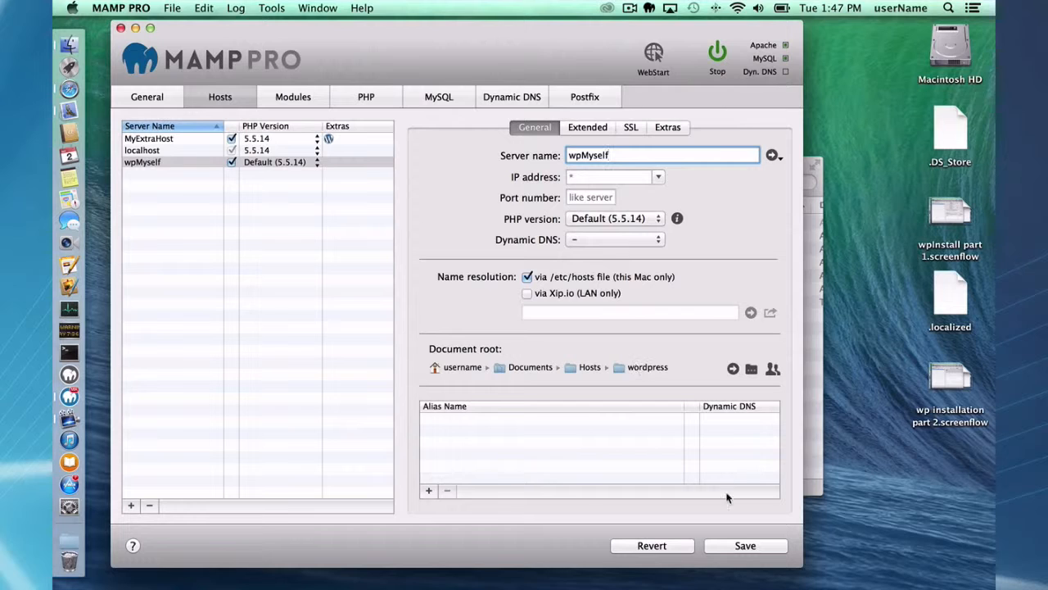
{"action": "left_click", "coordinate": [745, 545]}
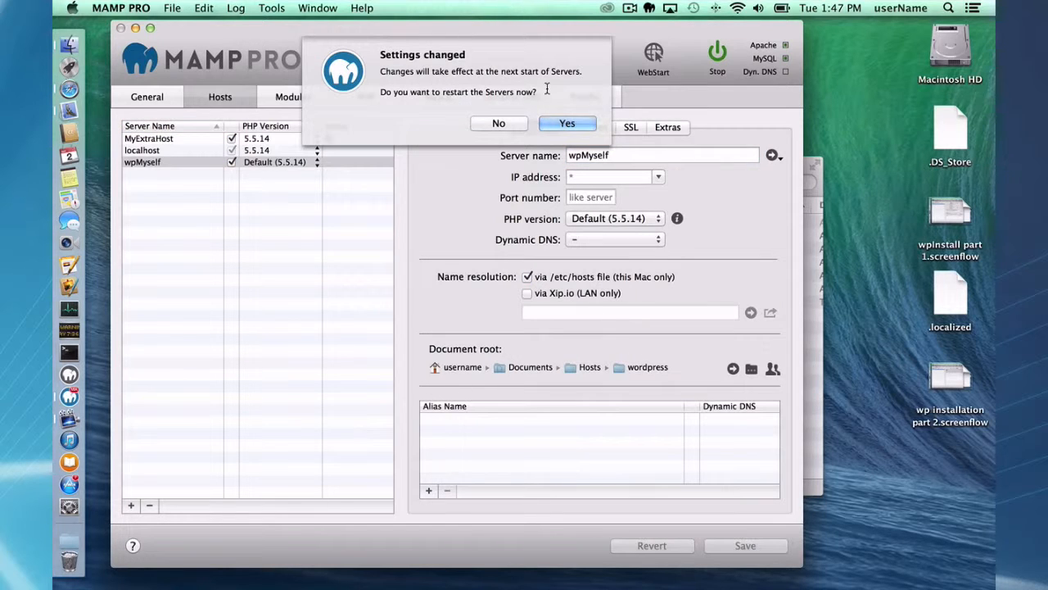
{"action": "left_click", "coordinate": [565, 123]}
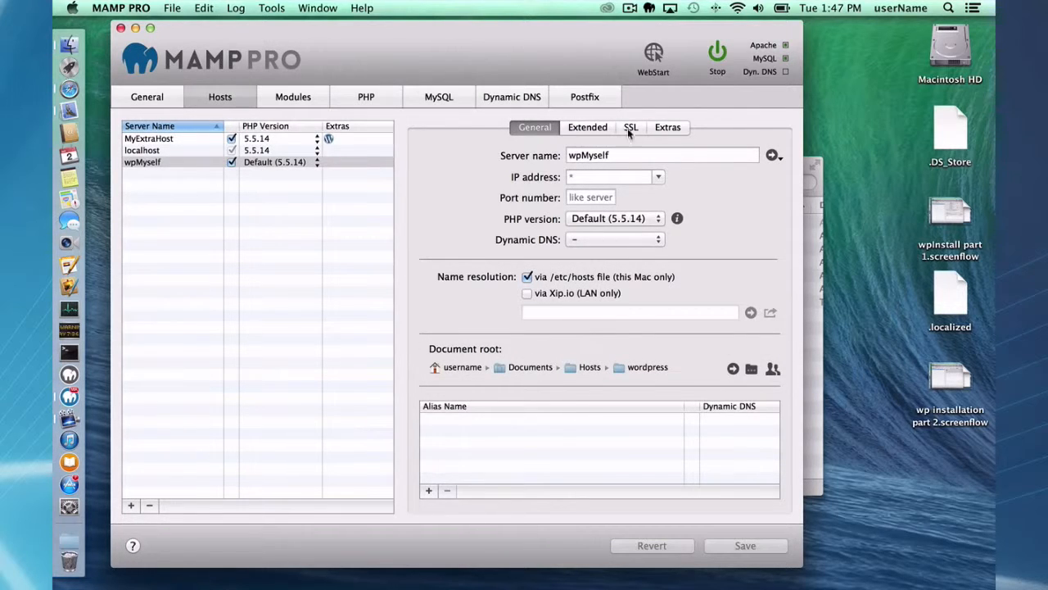
- Launch wpmyself:8888 in Safari from the host's server name
{"action": "left_click", "coordinate": [772, 154]}
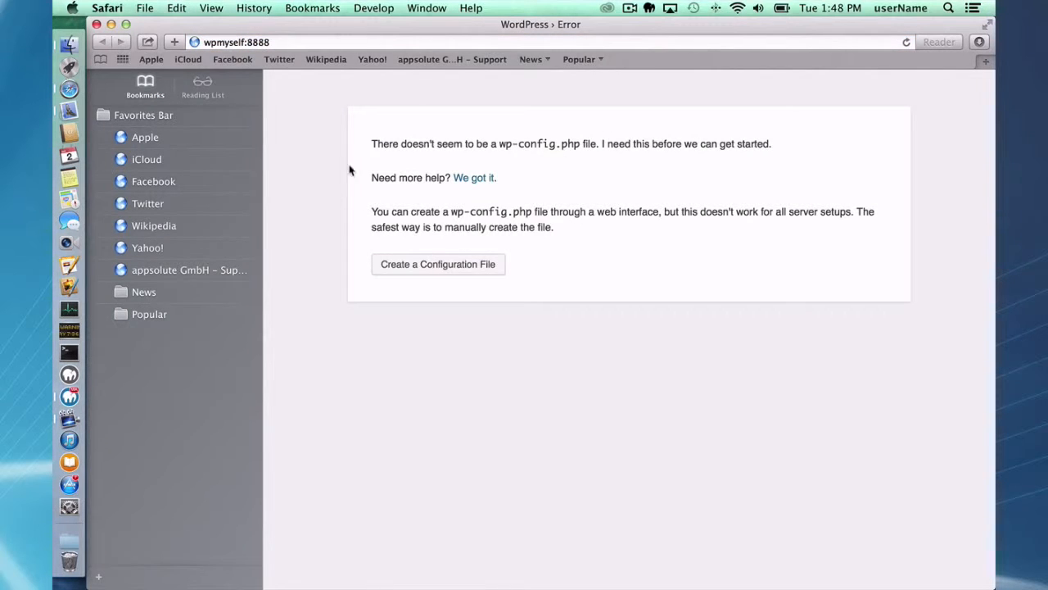
- Start the wp-config setup, enter root as MySQL user name and password, then return to MAMP PRO
{"action": "left_click", "coordinate": [439, 265]}
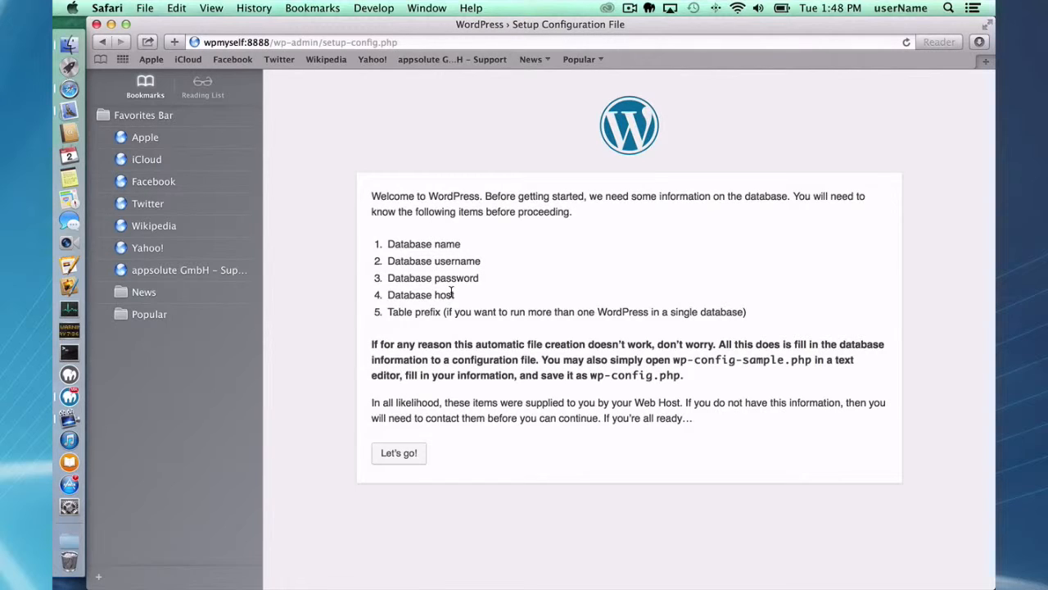
{"action": "left_click", "coordinate": [402, 454]}
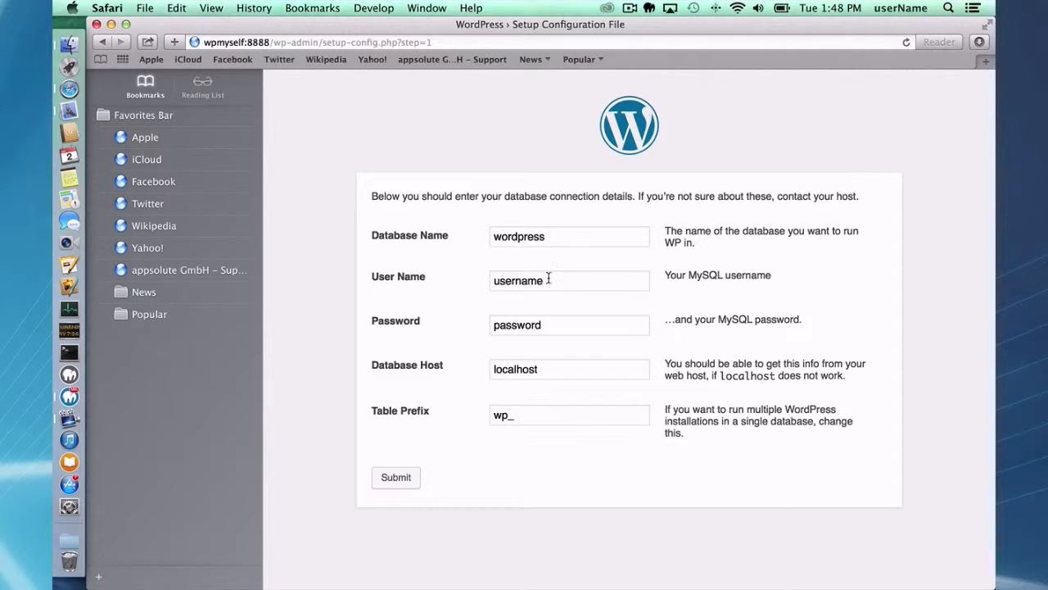
{"action": "left_click", "coordinate": [372, 276]}
{"action": "type", "text": "root"}
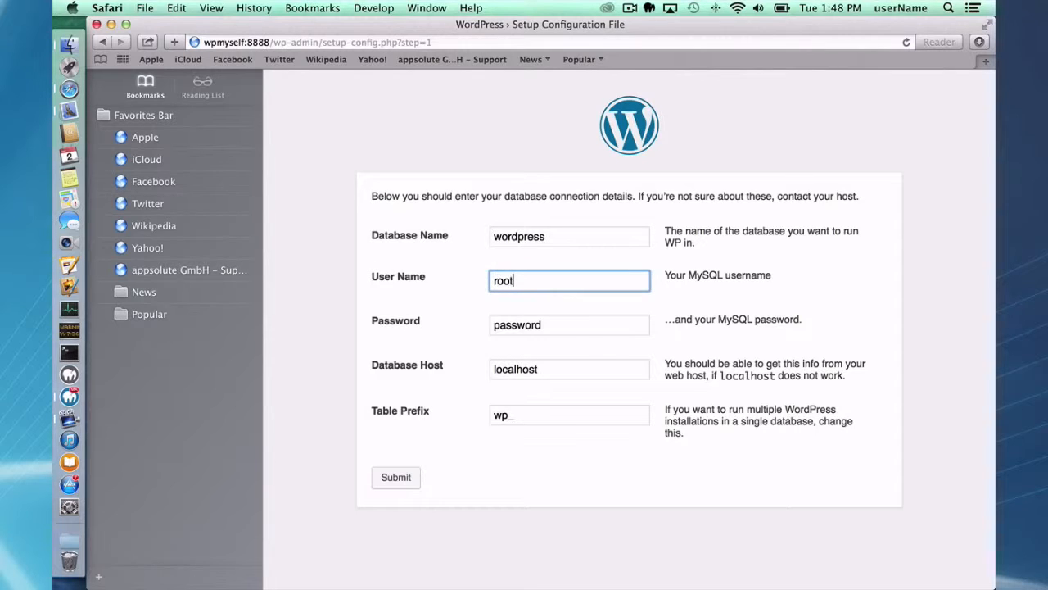
{"action": "key", "text": "Tab"}
{"action": "type", "text": "root"}
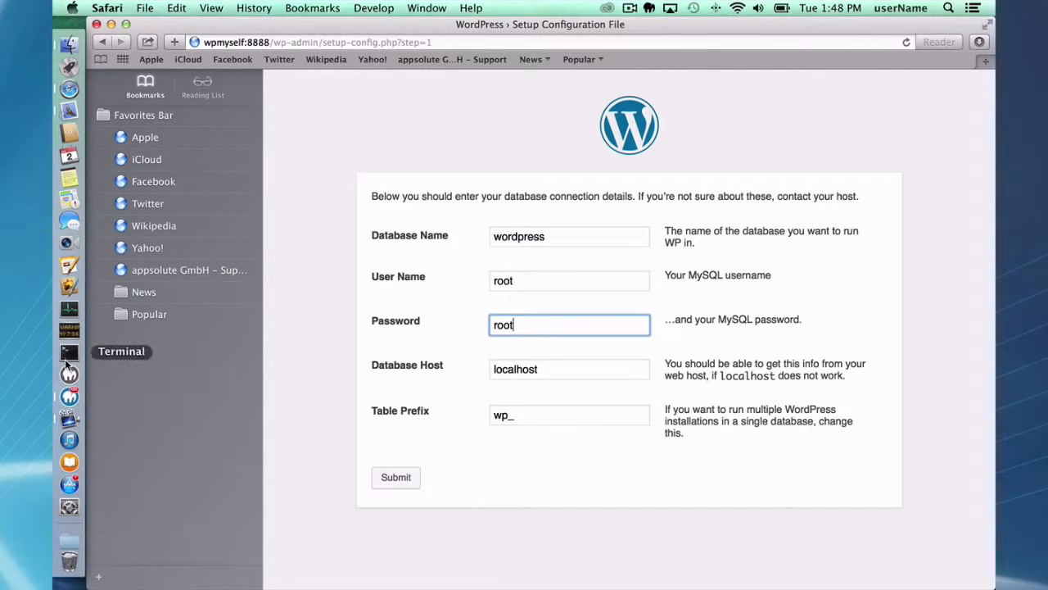
{"action": "left_click", "coordinate": [72, 397]}
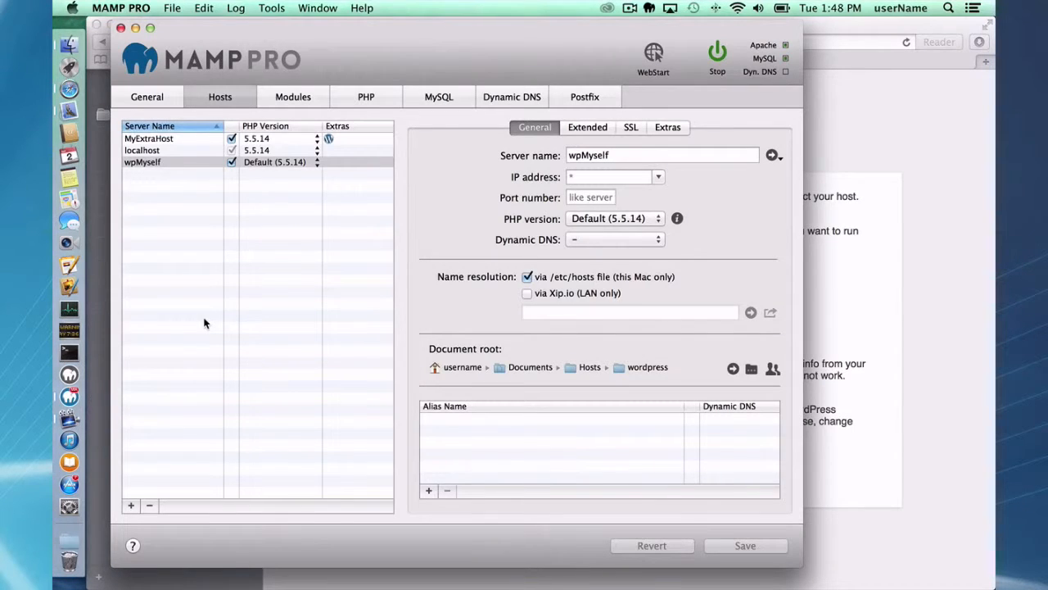
- Create a wpMyself database in phpMyAdmin, then return to the WordPress setup form
{"action": "left_click", "coordinate": [655, 54]}
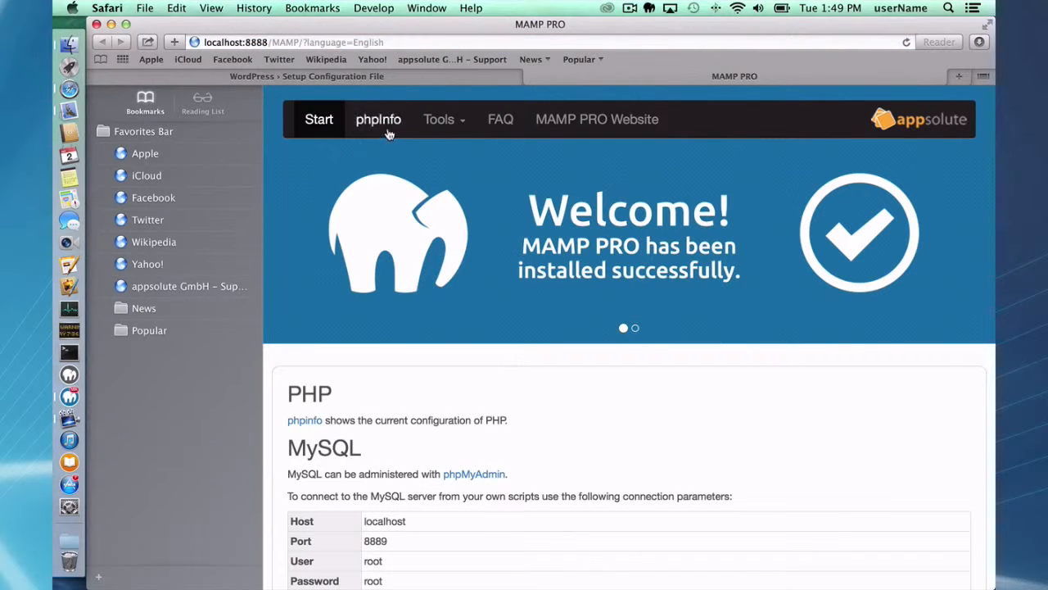
{"action": "left_click", "coordinate": [463, 473]}
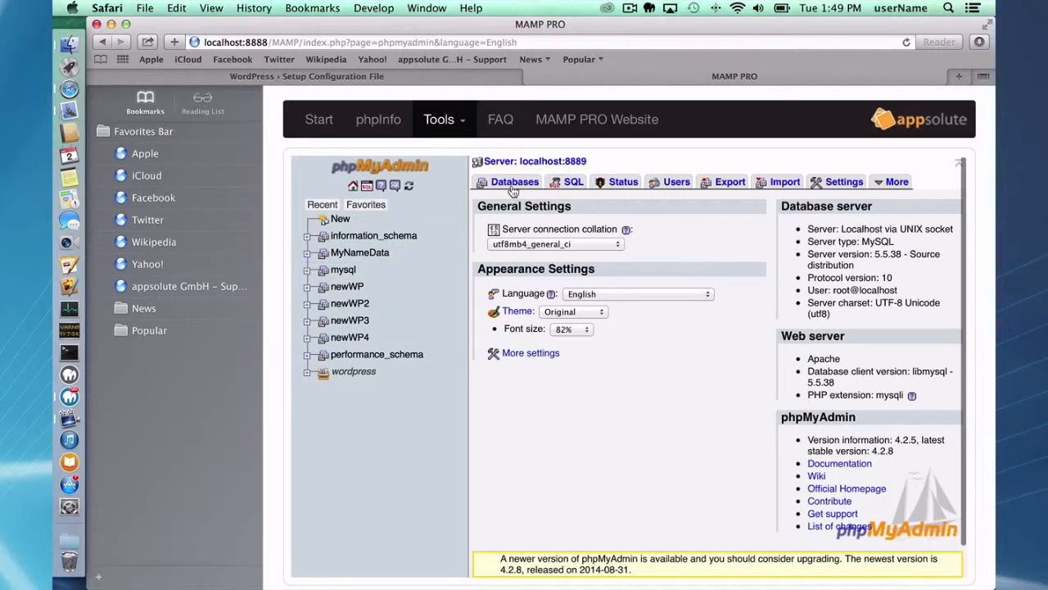
{"action": "left_click", "coordinate": [510, 185]}
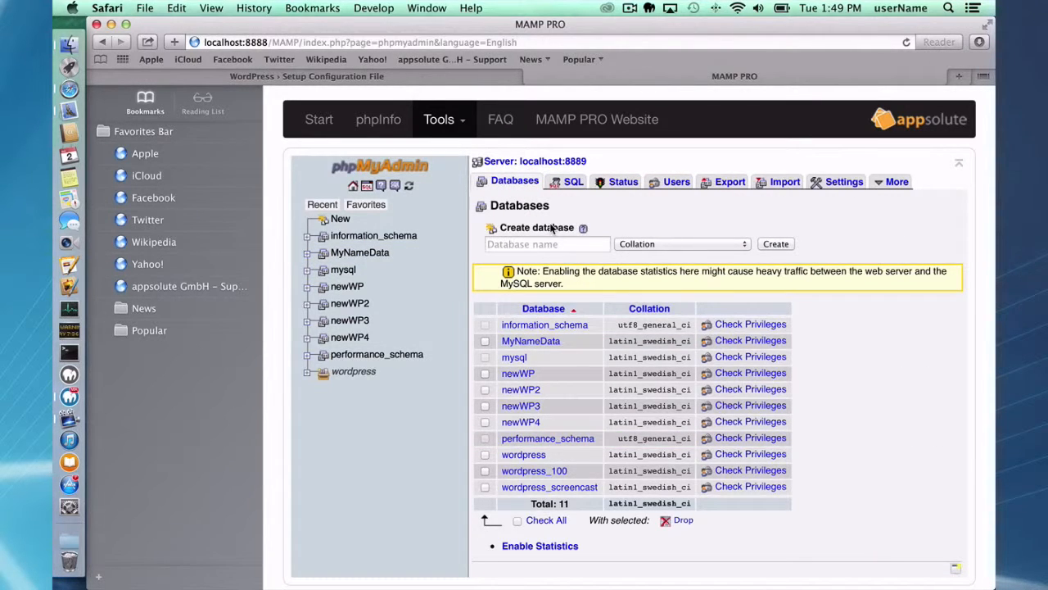
{"action": "left_click", "coordinate": [535, 244]}
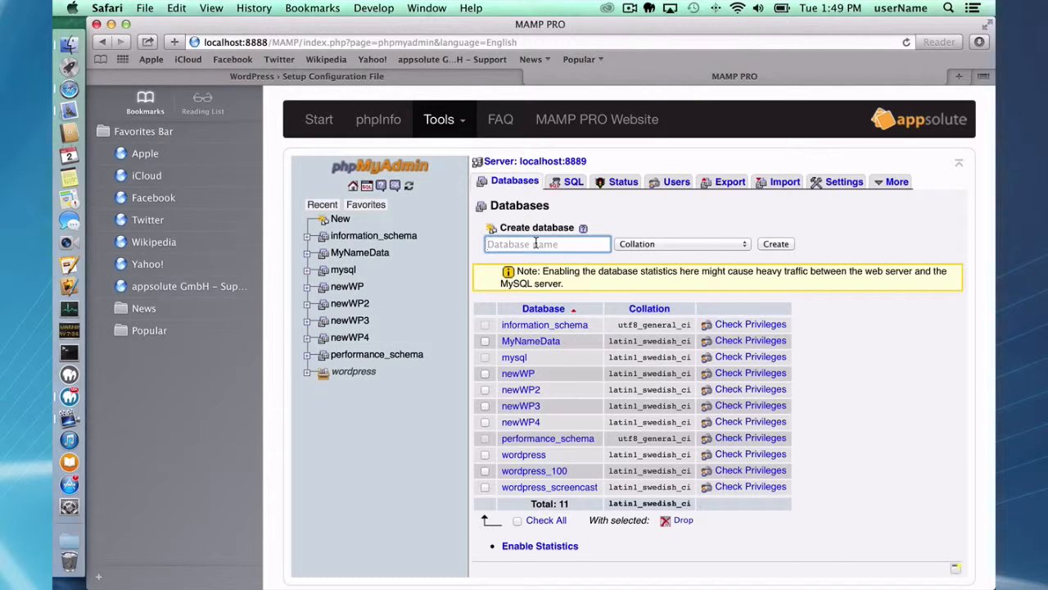
{"action": "type", "text": "wpMyself"}
{"action": "left_click", "coordinate": [775, 244]}
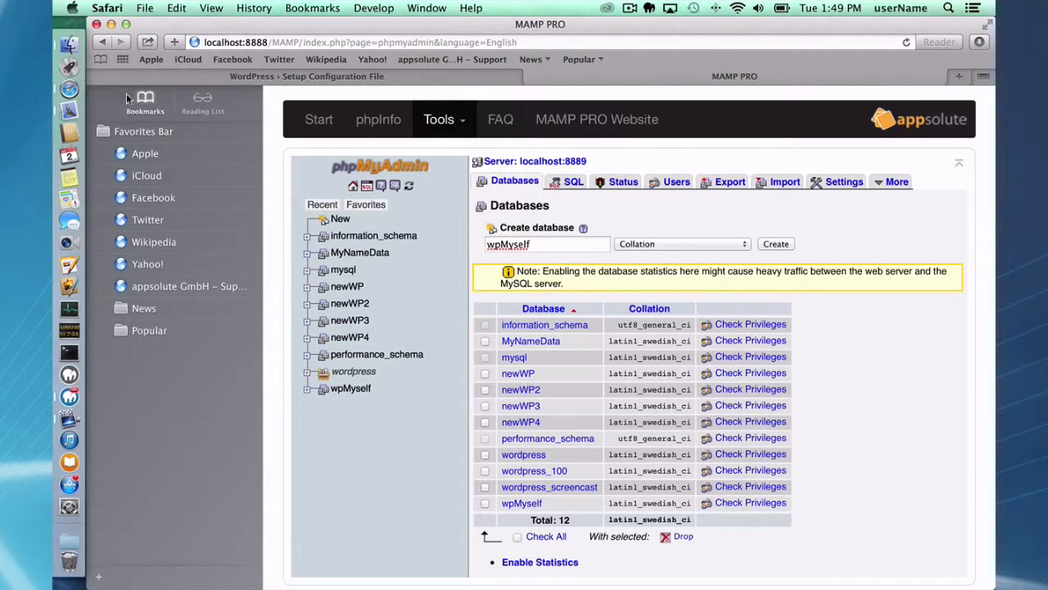
{"action": "left_click", "coordinate": [361, 76]}
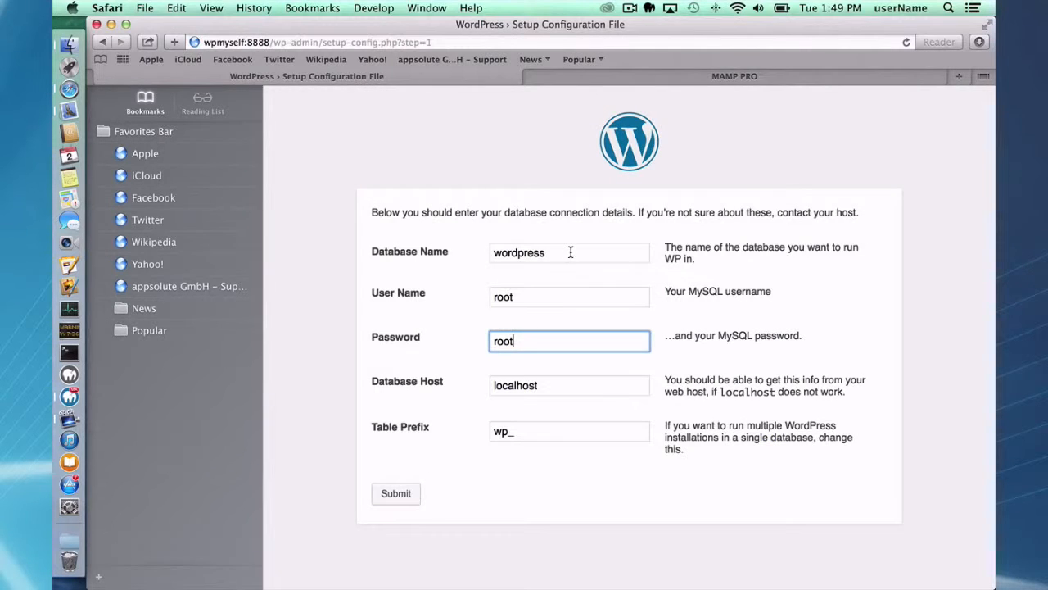
- Enter wpMySelf as the database name, submit the connection details, and run the install
{"action": "left_click_drag", "start_coordinate": [571, 252], "coordinate": [366, 235]}
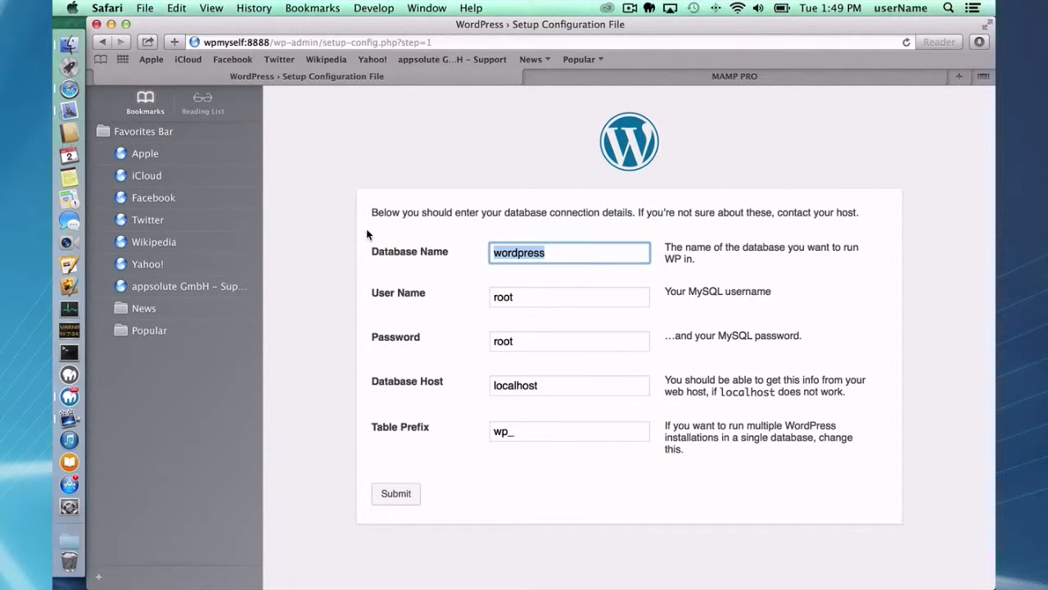
{"action": "type", "text": "wpMySelf"}
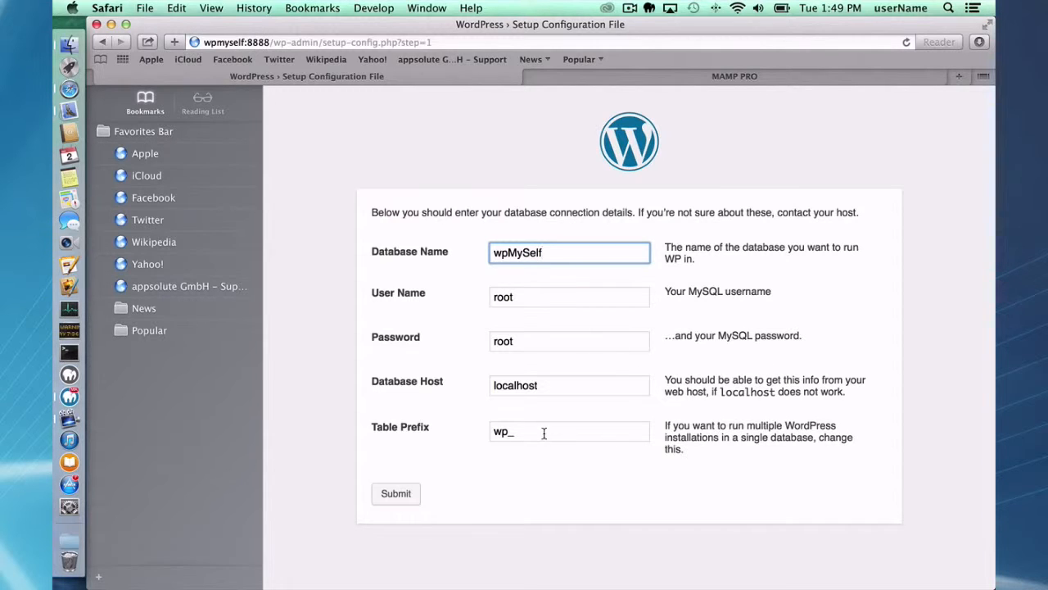
{"action": "left_click", "coordinate": [398, 495]}
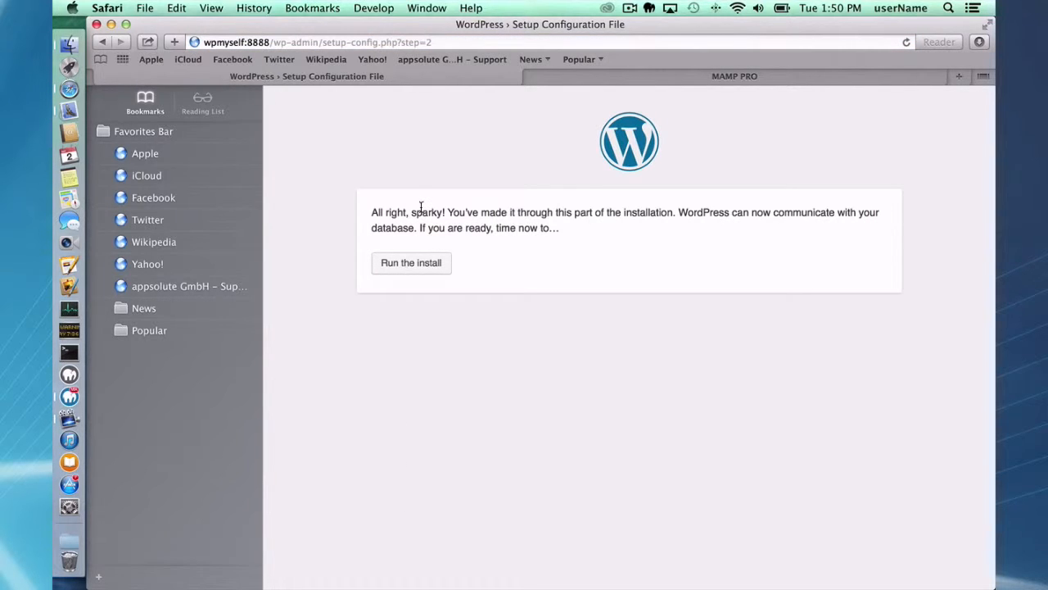
{"action": "left_click", "coordinate": [419, 266]}
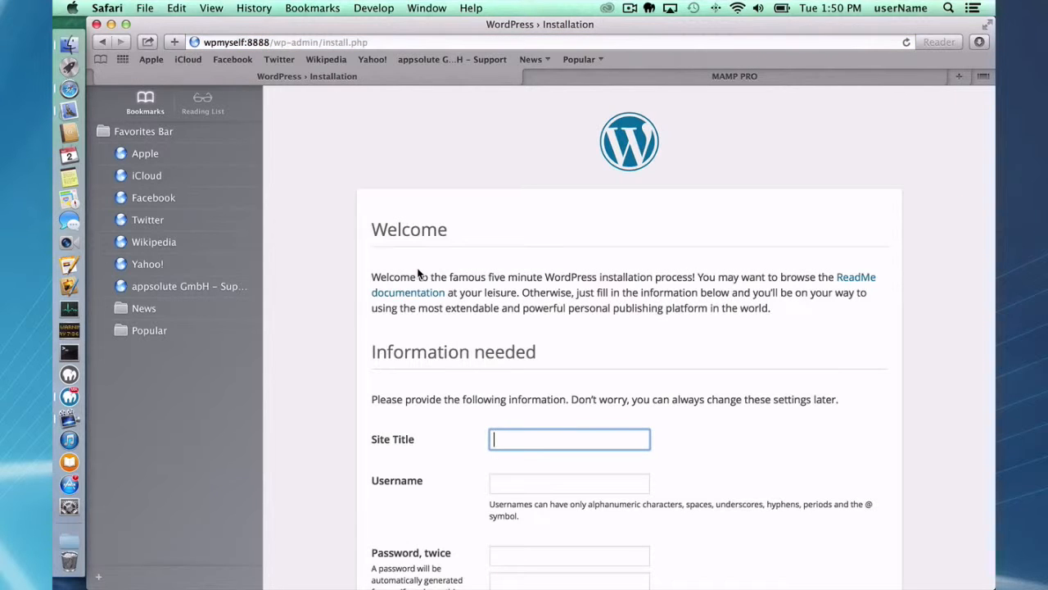
- Enter site title 'My Cool Set', username admin, and the administrator password twice
{"action": "scroll", "coordinate": [417, 272], "scroll_direction": "down", "scroll_amount": 2}
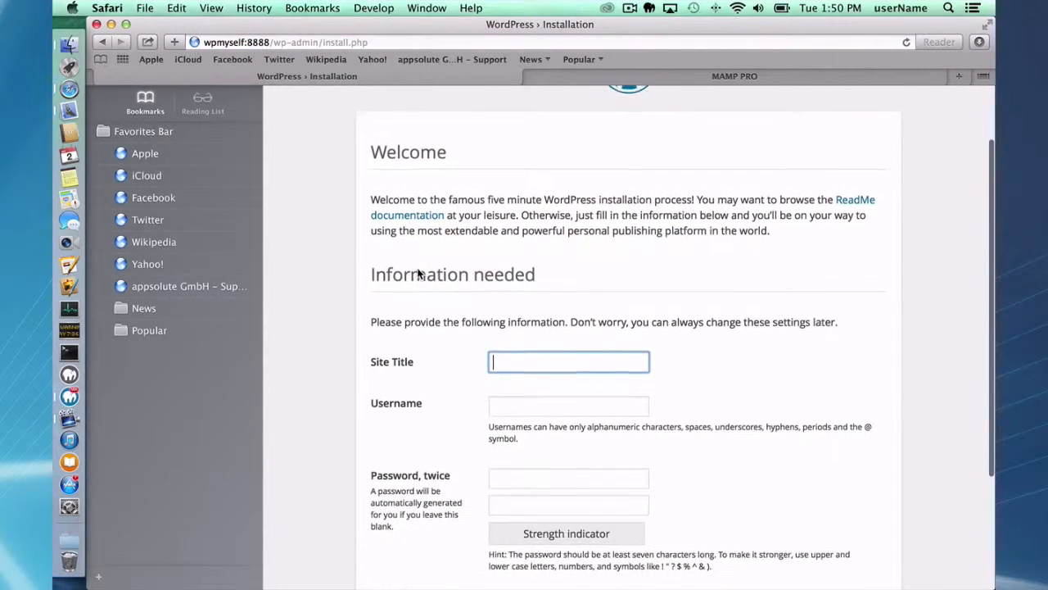
{"action": "scroll", "coordinate": [418, 273], "scroll_direction": "down", "scroll_amount": 1}
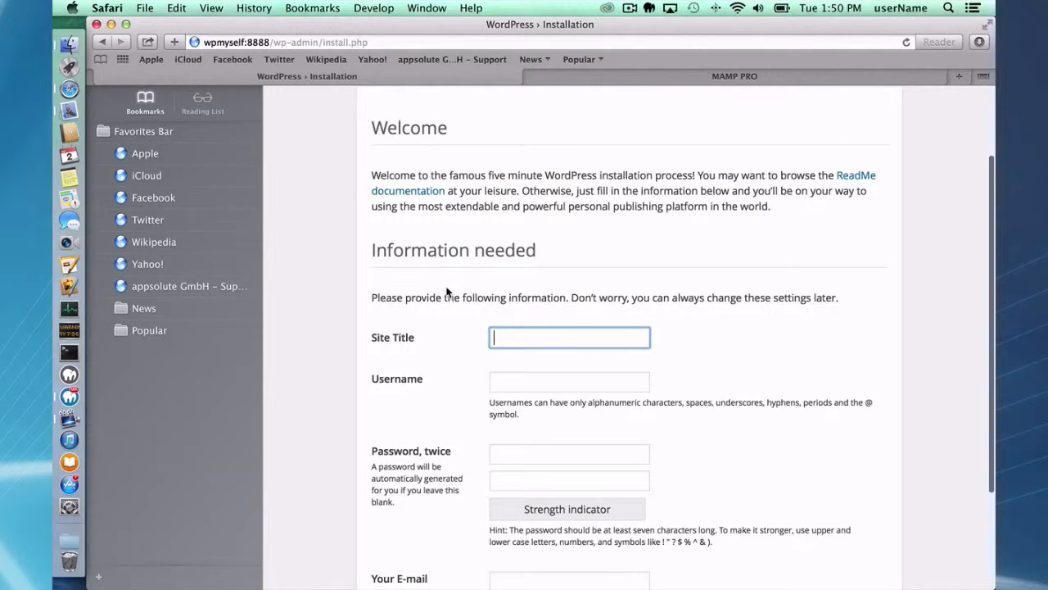
{"action": "scroll", "coordinate": [446, 291], "scroll_direction": "down", "scroll_amount": 2}
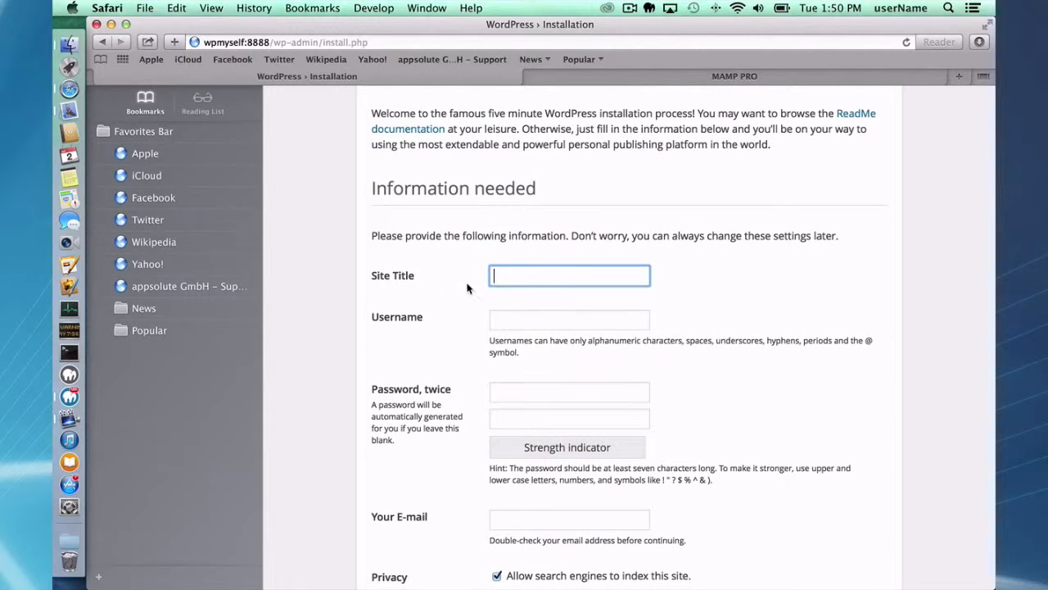
{"action": "type", "text": "My Cool Set"}
{"action": "key", "text": "Tab"}
{"action": "type", "text": "admin"}
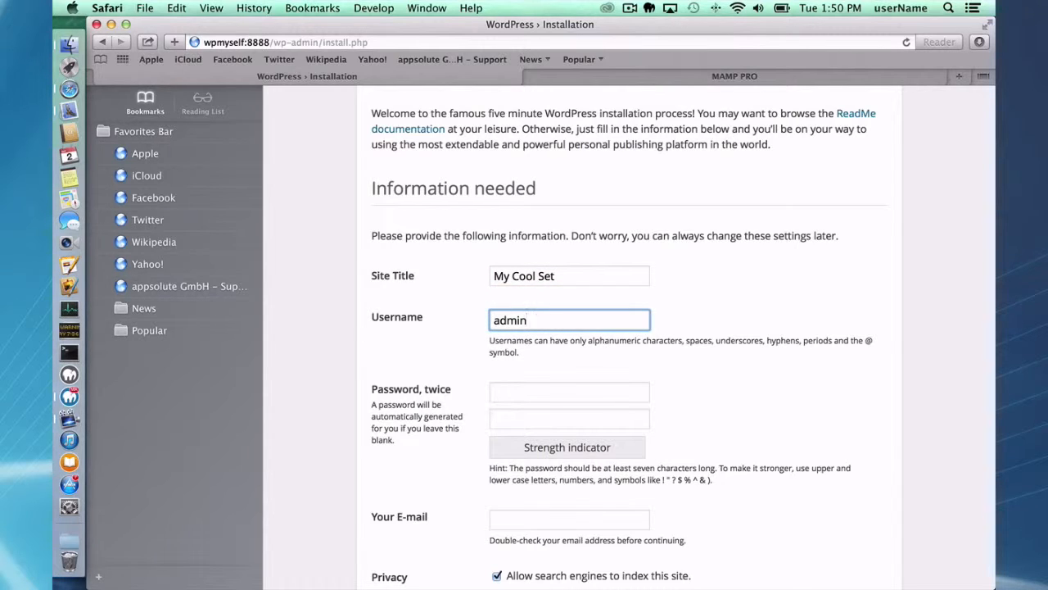
{"action": "key", "text": "Tab"}
{"action": "type", "text": "admin"}
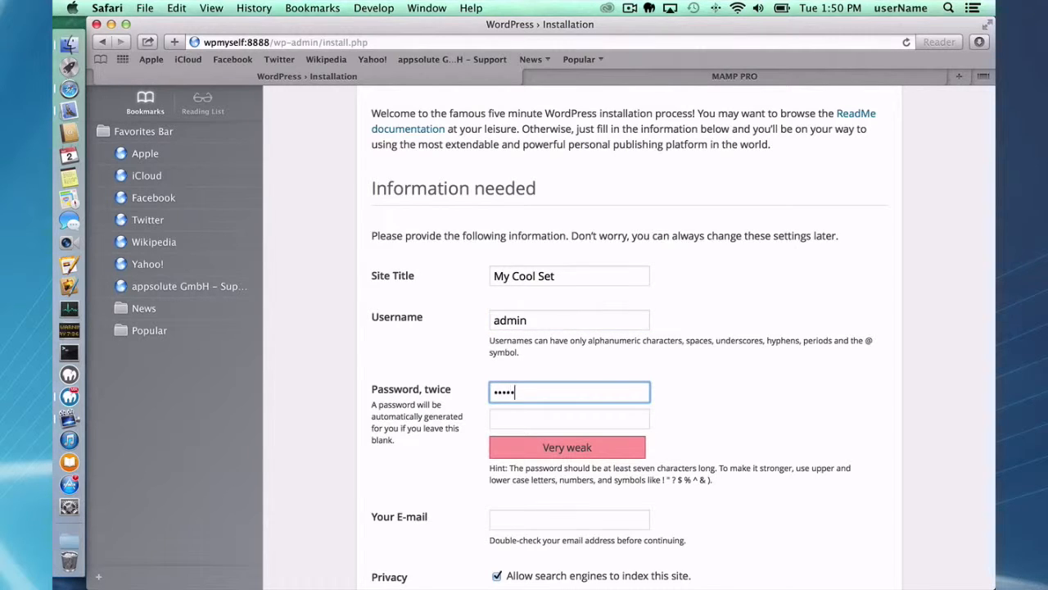
{"action": "key", "text": "Tab"}
{"action": "type", "text": "admin"}
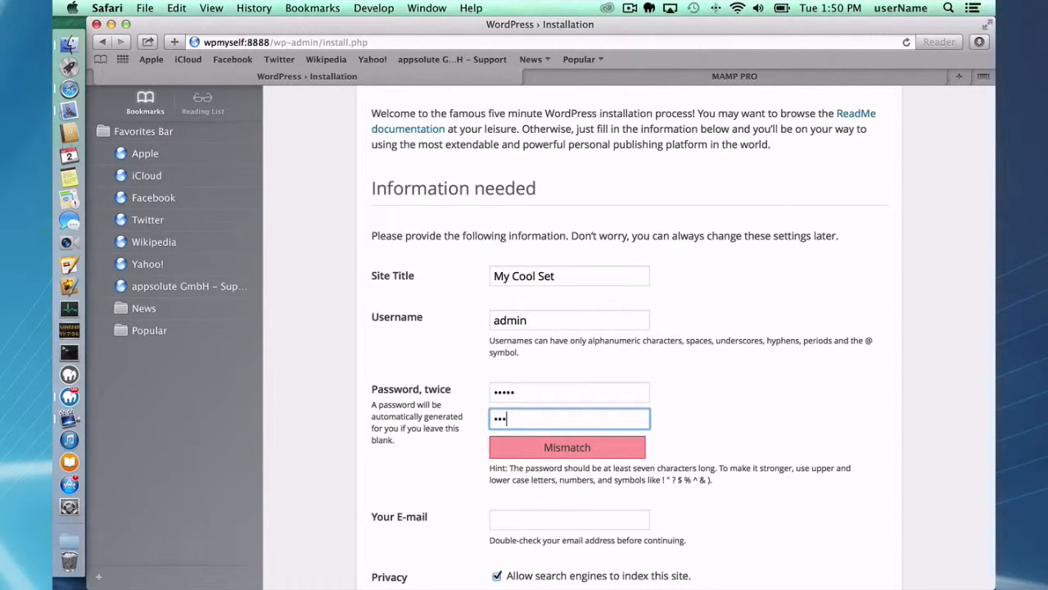
- Fill in the administrator's e-mail address and install WordPress
{"action": "left_click", "coordinate": [538, 520]}
{"action": "type", "text": "ia"}
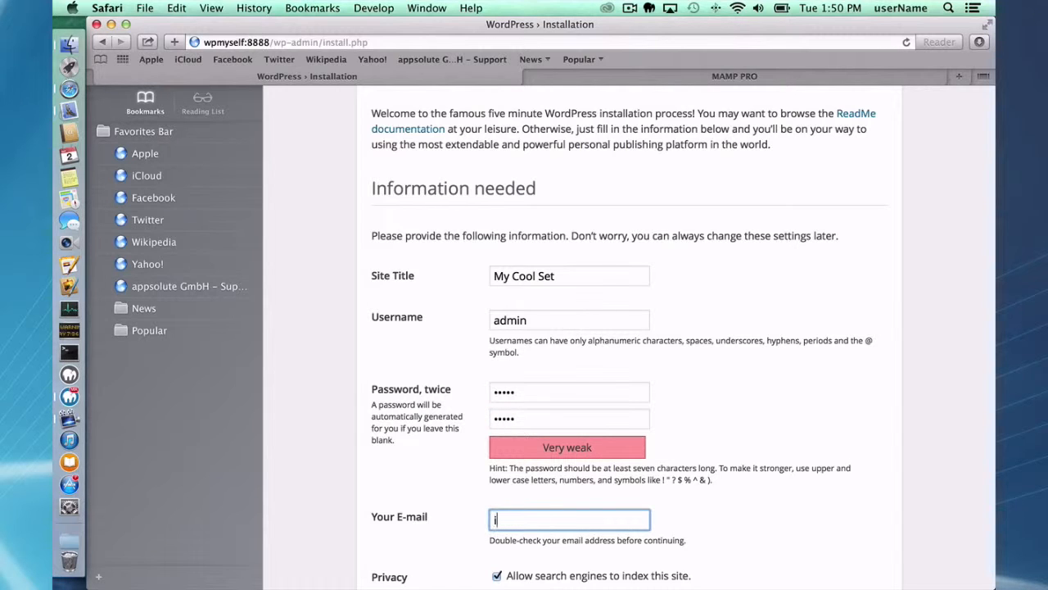
{"action": "key", "text": "BackSpace"}
{"action": "key", "text": "BackSpace"}
{"action": "type", "text": "myFakeAddress"}
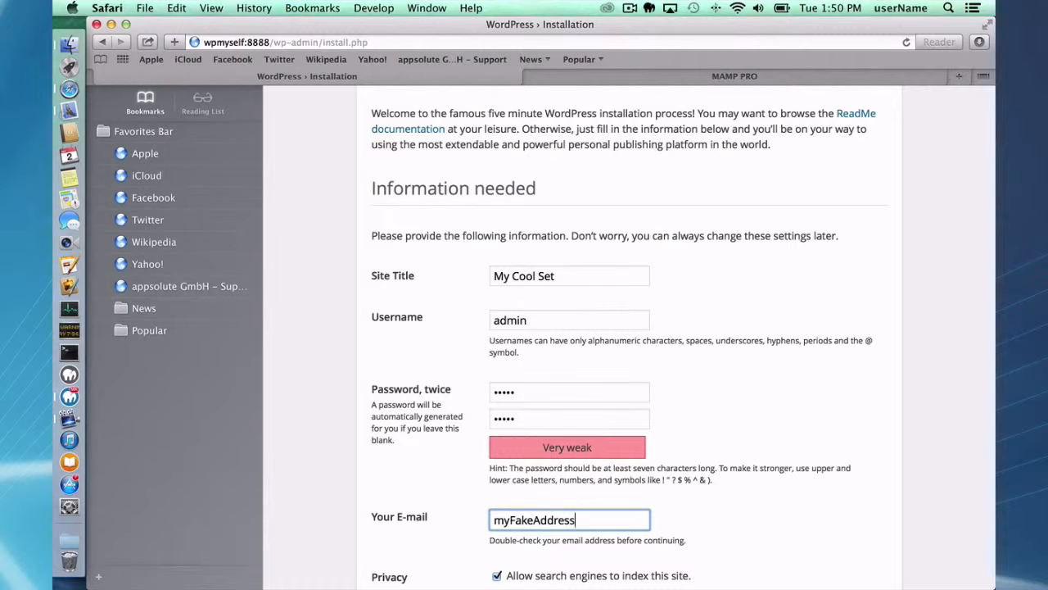
{"action": "type", "text": "@fake.com"}
{"action": "scroll", "coordinate": [538, 500], "scroll_direction": "down", "scroll_amount": 2}
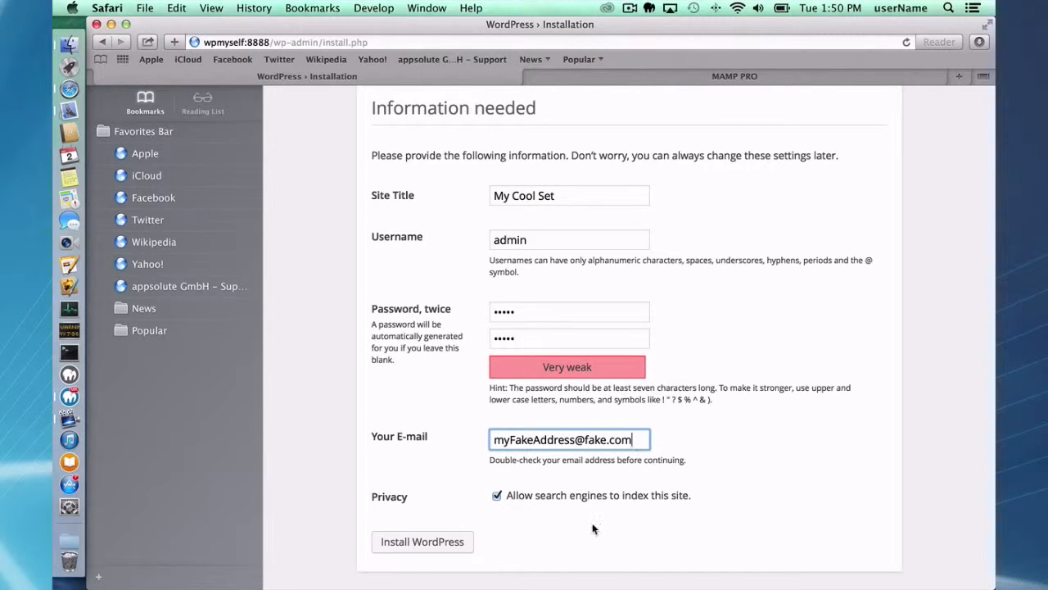
{"action": "left_click", "coordinate": [460, 534]}
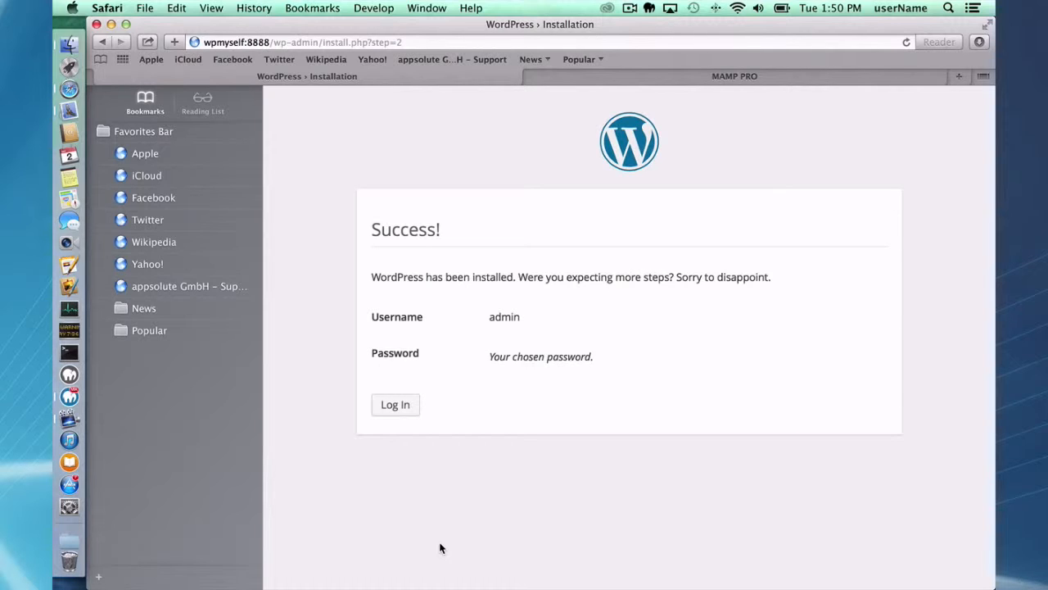
- On the login form, enter username admin and the account password
{"action": "left_click", "coordinate": [391, 404]}
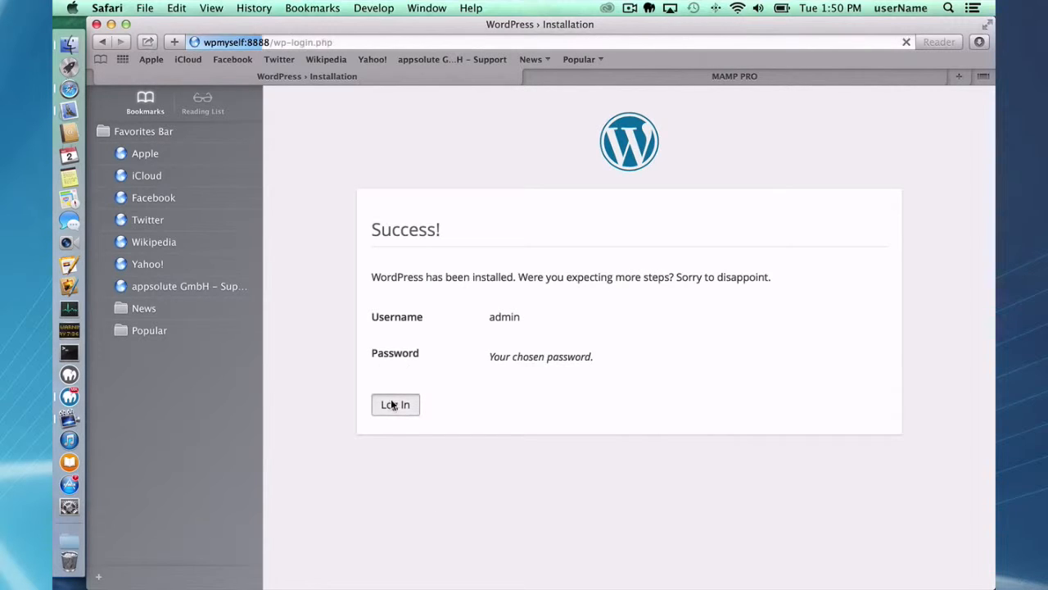
{"action": "type", "text": "admin"}
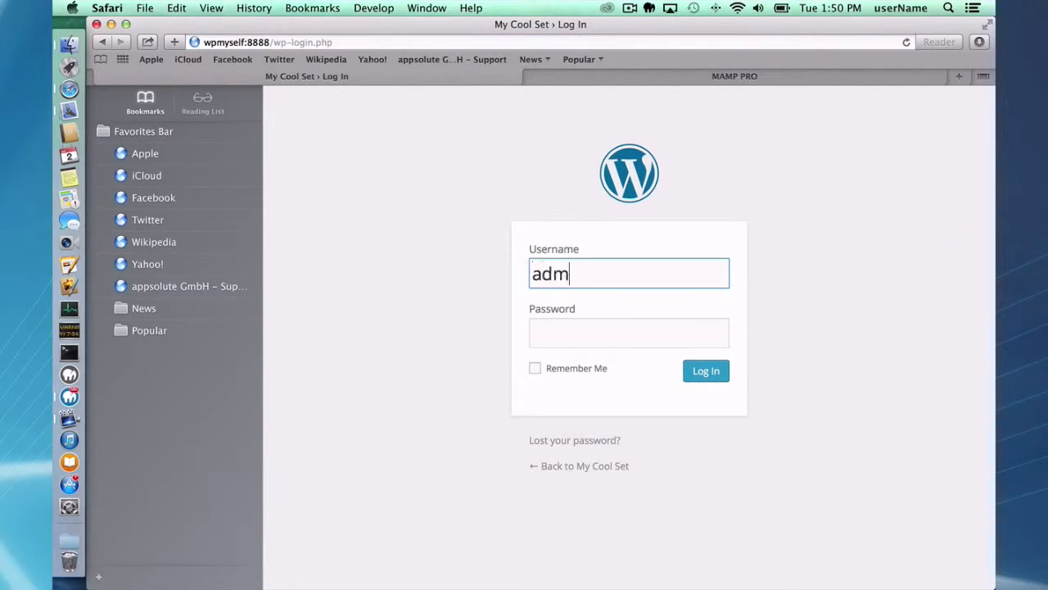
{"action": "key", "text": "Tab"}
{"action": "type", "text": "admin"}
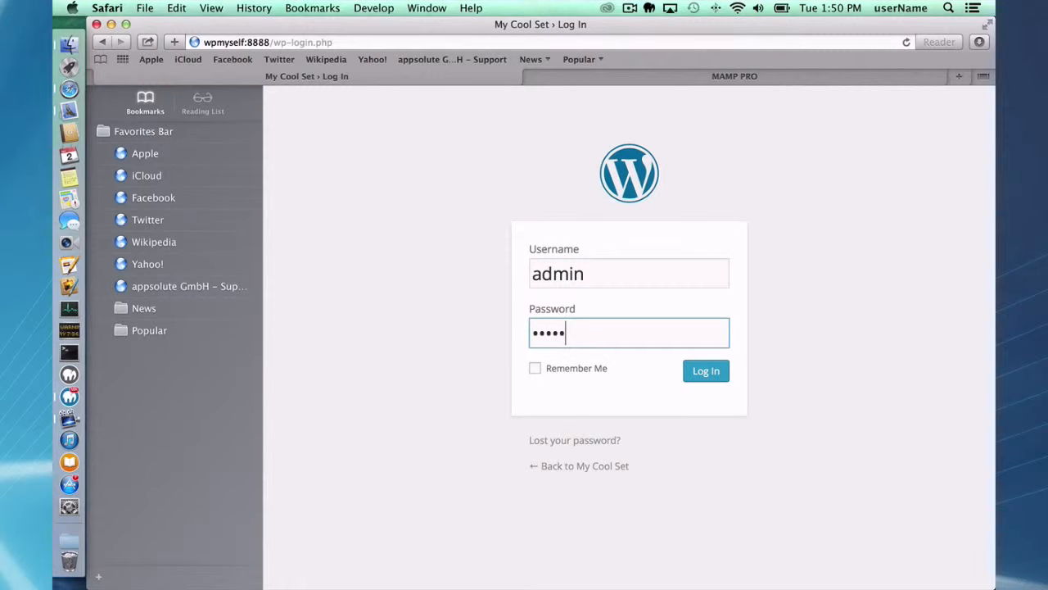
- Log in to the dashboard without saving the password, then bring MAMP PRO back to the front
{"action": "left_click", "coordinate": [716, 371]}
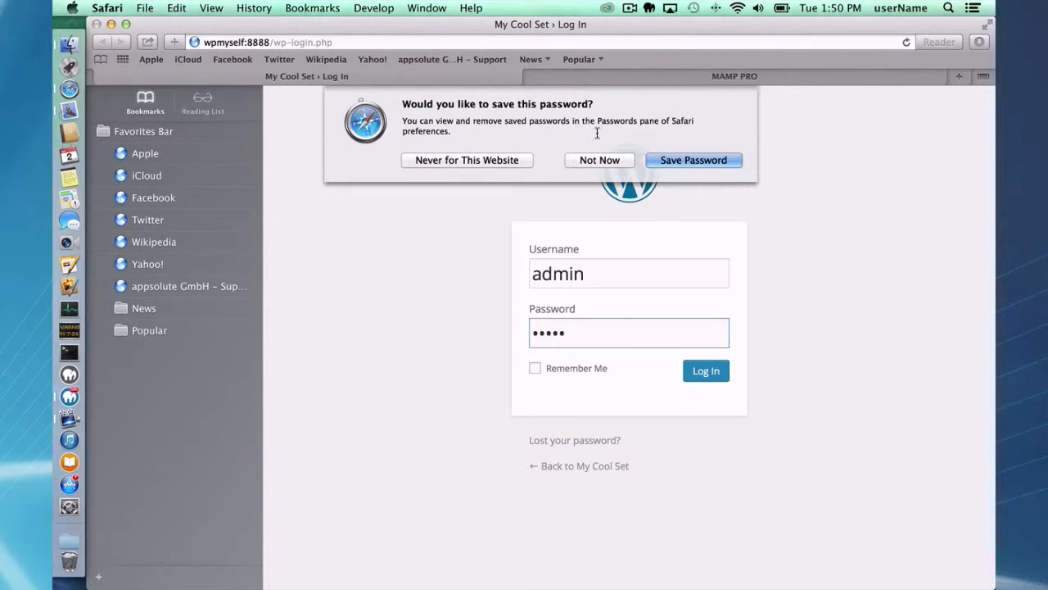
{"action": "left_click", "coordinate": [600, 159]}
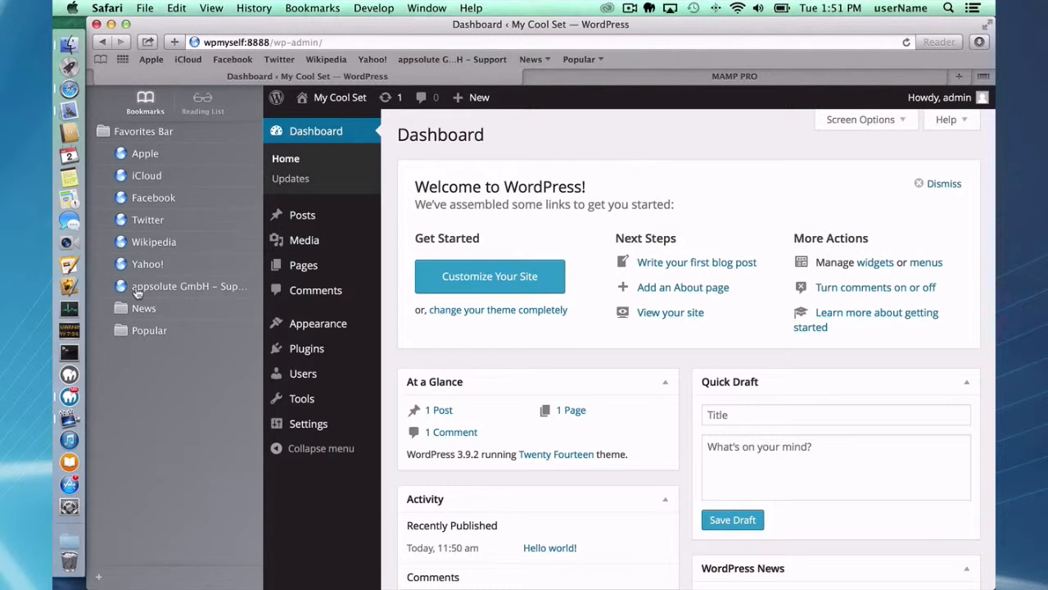
{"action": "left_click", "coordinate": [63, 402]}
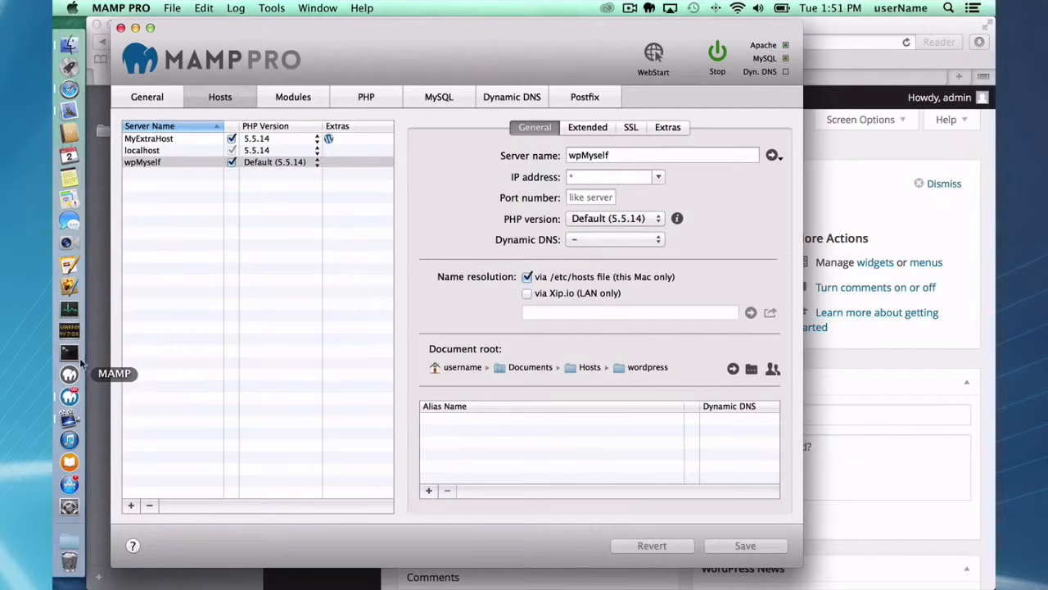
{"action": "left_click", "coordinate": [152, 141]}
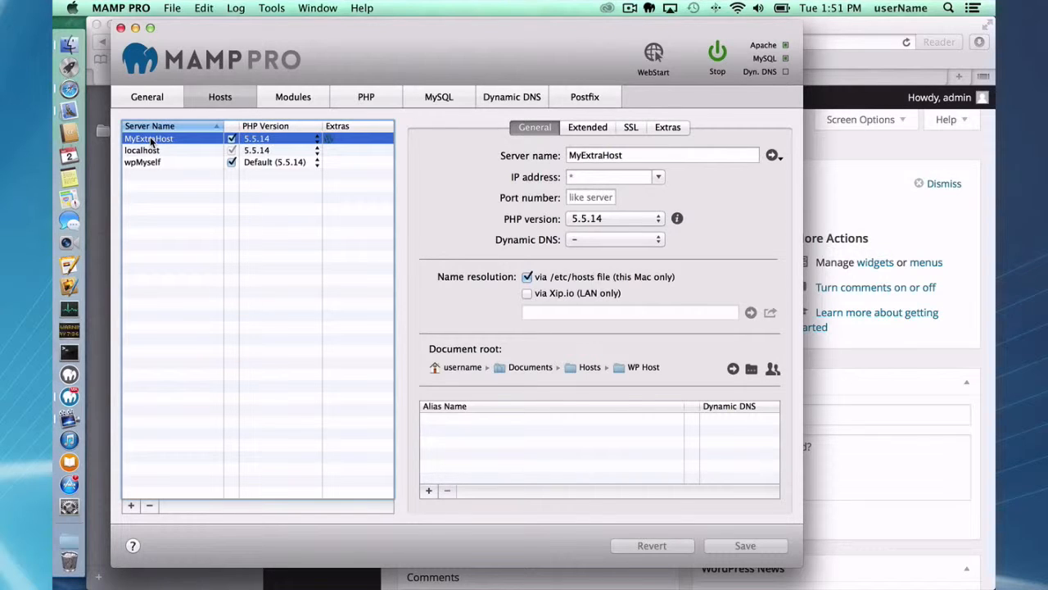
{"action": "left_click", "coordinate": [141, 162]}
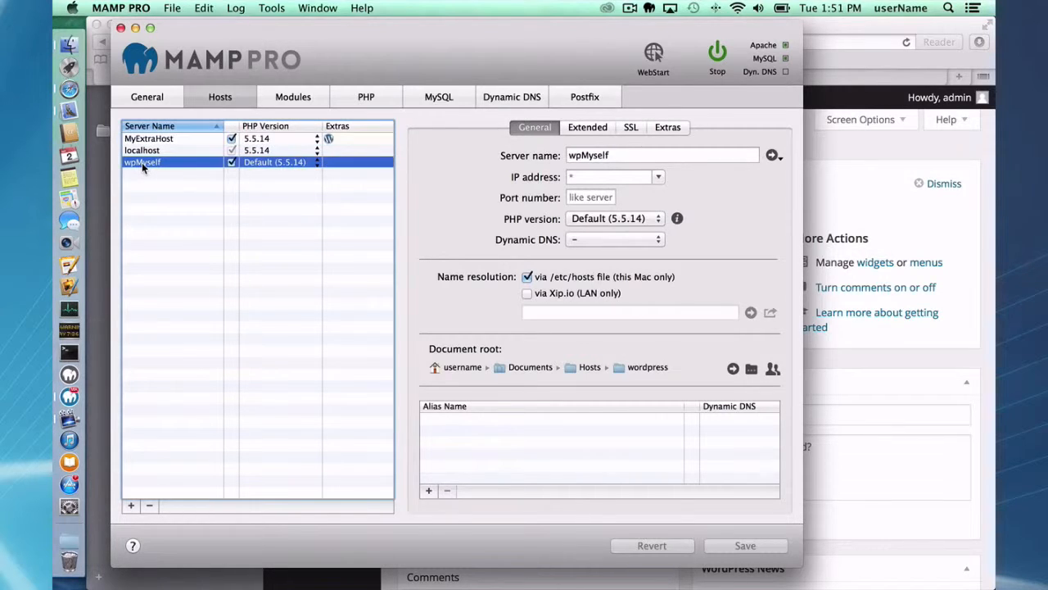